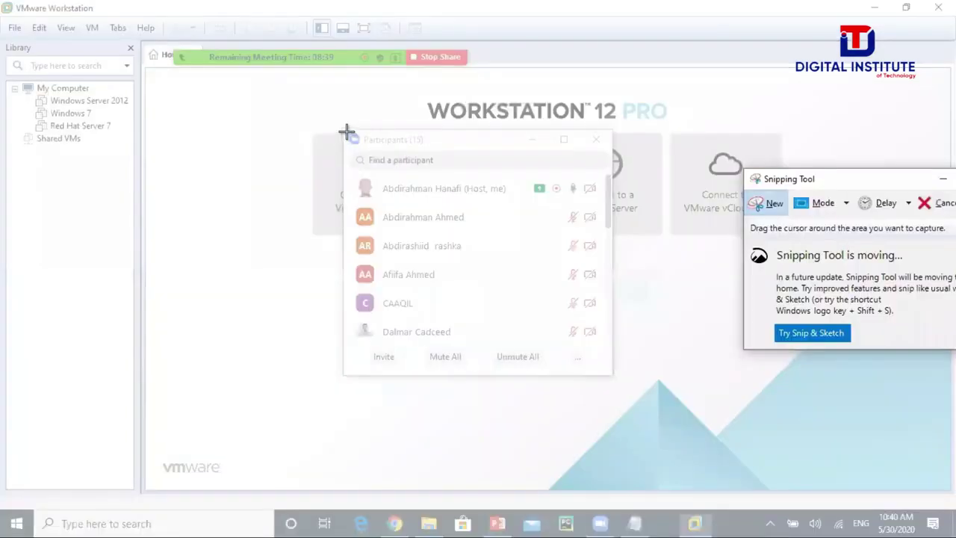
Capture the meeting's participants list as a rectangular snip and return to VMware Workstation.
{"action": "left_click_drag", "start_coordinate": [347, 131], "coordinate": [627, 380]}
{"action": "left_click", "coordinate": [625, 11]}
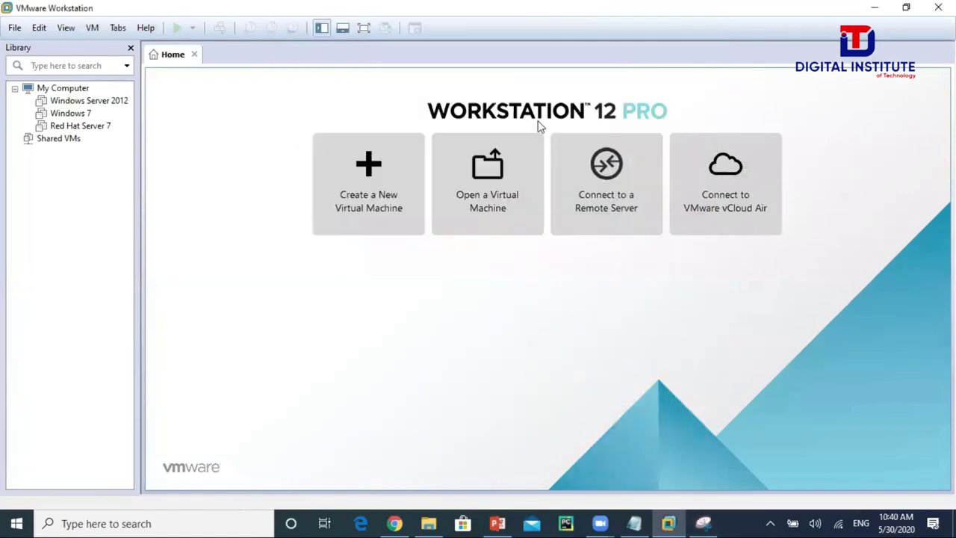
{"action": "left_click", "coordinate": [533, 149]}
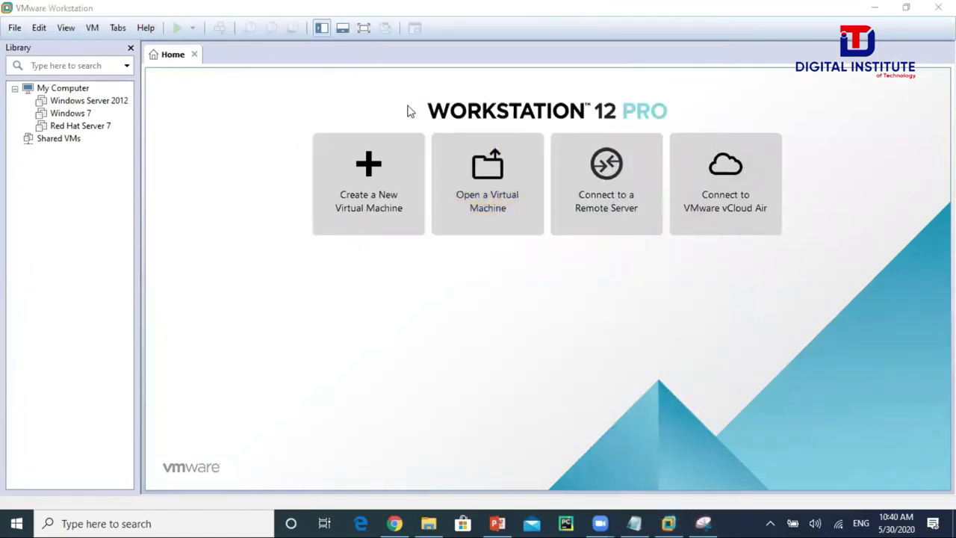
Open the Red Hat Server 7 virtual machine from the library and resume it.
{"action": "left_click", "coordinate": [80, 126]}
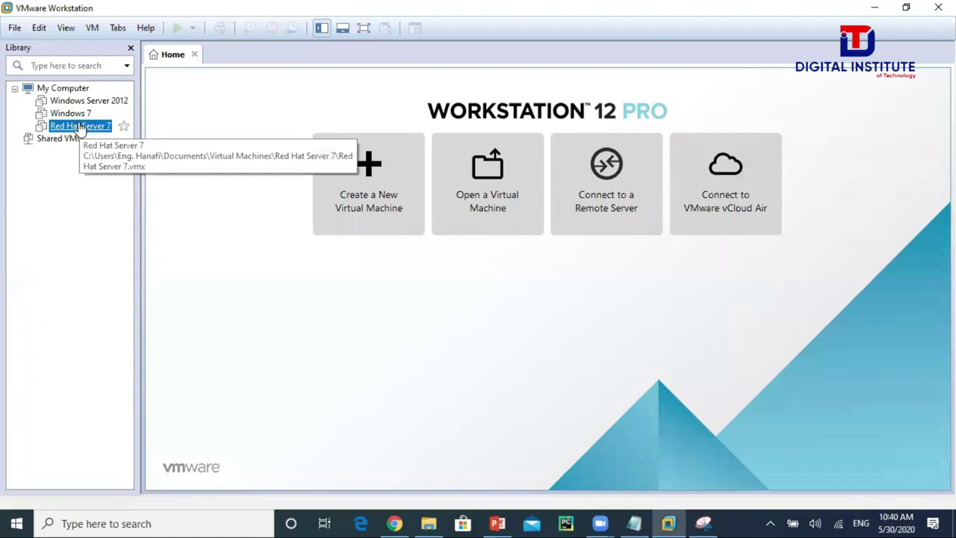
{"action": "double_click", "coordinate": [80, 126]}
{"action": "left_click", "coordinate": [234, 109]}
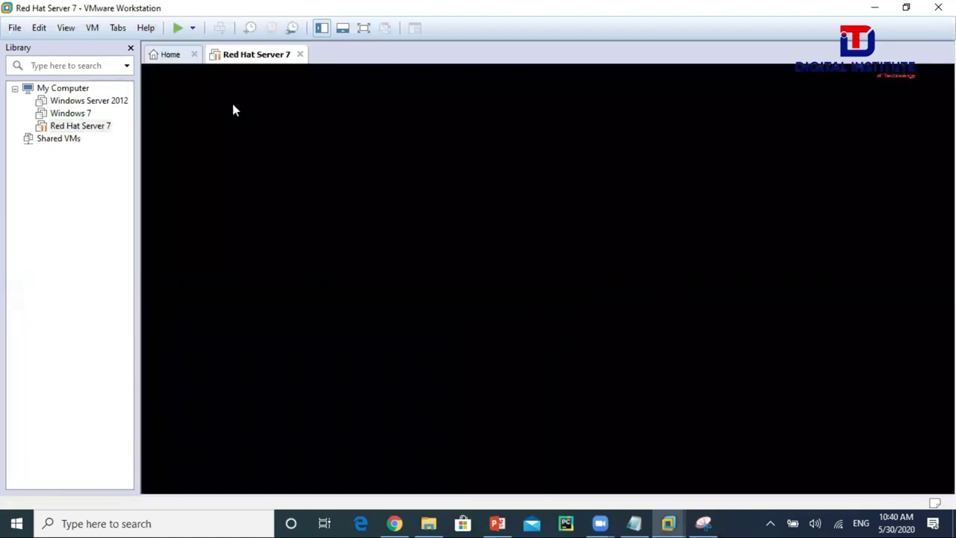
Postpone the VMware Workstation Pro 15.0.0 update and bring the Red Hat Server 7 machine back on screen.
{"action": "left_click", "coordinate": [875, 10]}
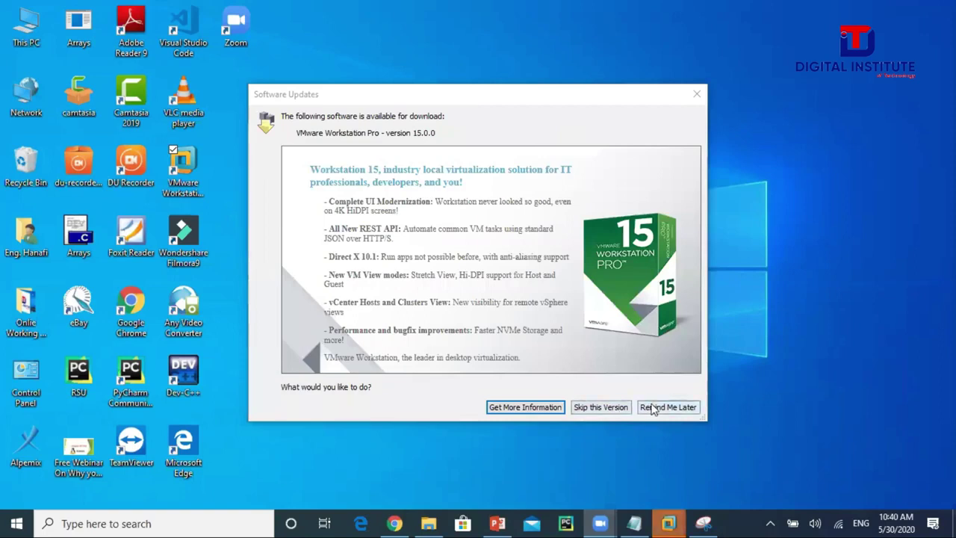
{"action": "left_click", "coordinate": [657, 407]}
{"action": "mouse_move", "coordinate": [667, 523]}
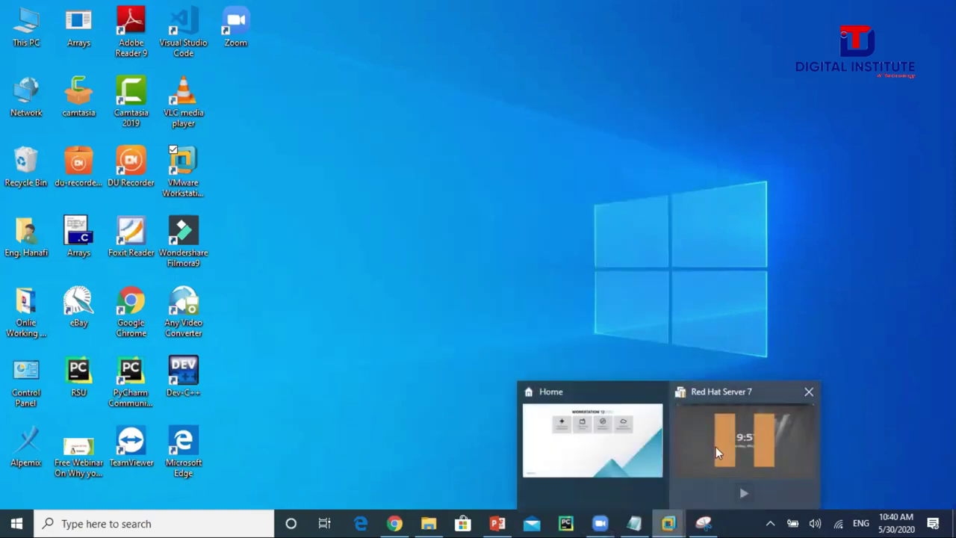
{"action": "left_click", "coordinate": [715, 447]}
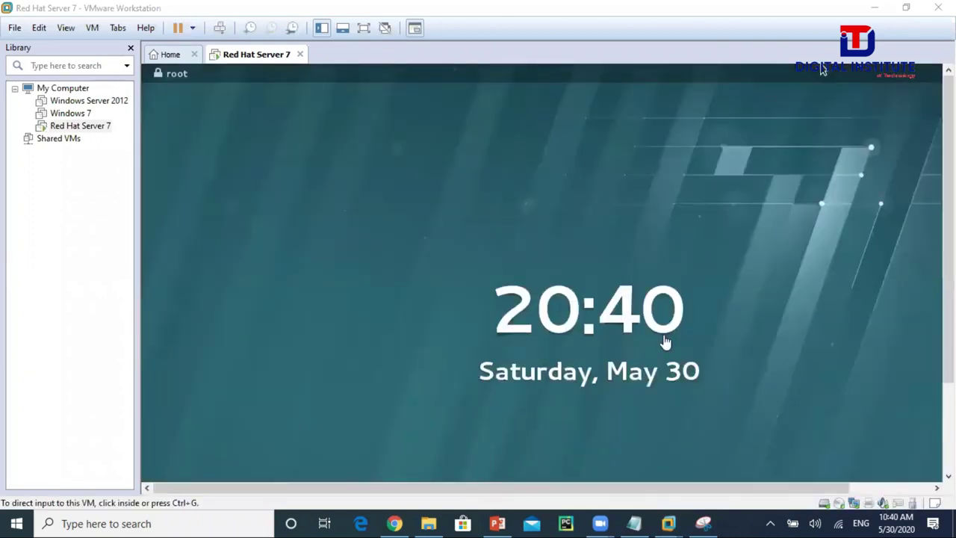
{"action": "left_click", "coordinate": [425, 178]}
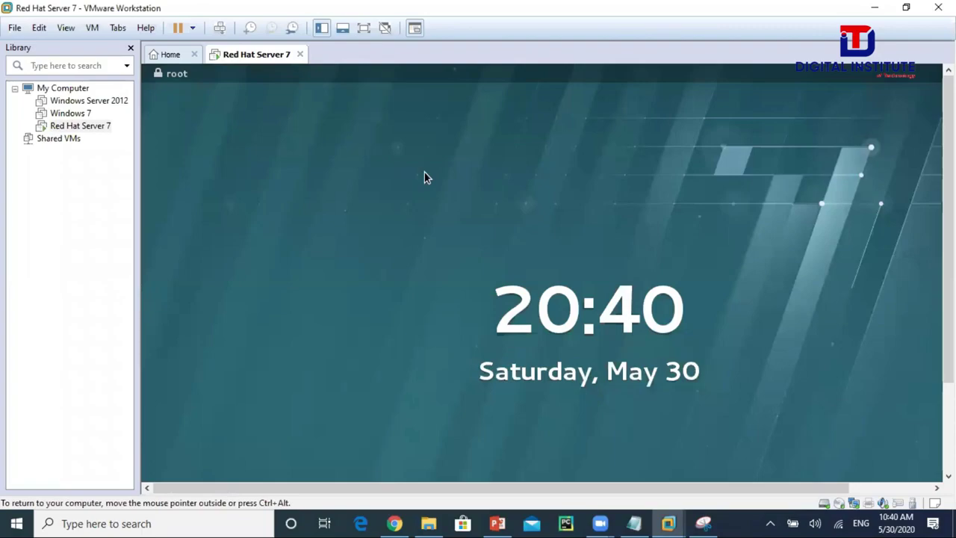
{"action": "key", "text": "ctrl+alt+Return"}
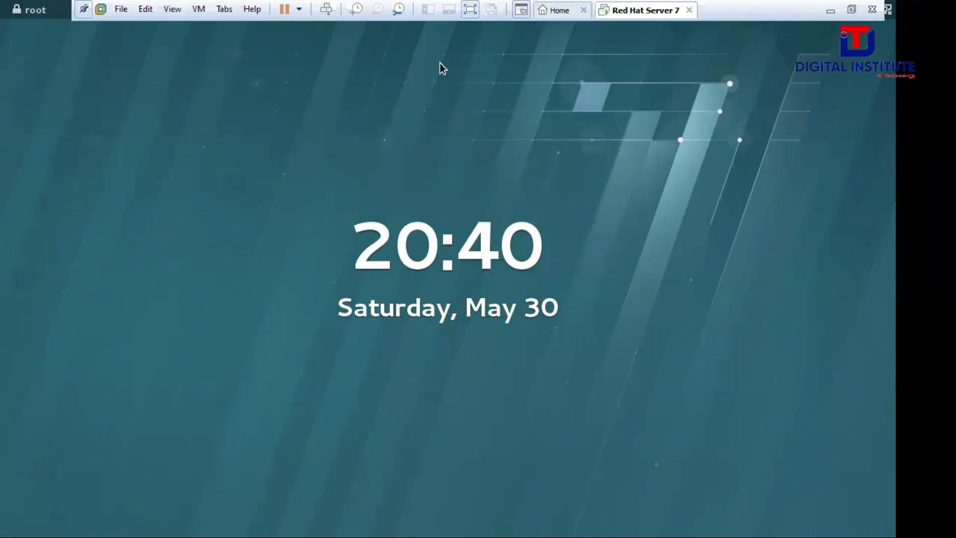
{"action": "key", "text": "ctrl+alt+Return"}
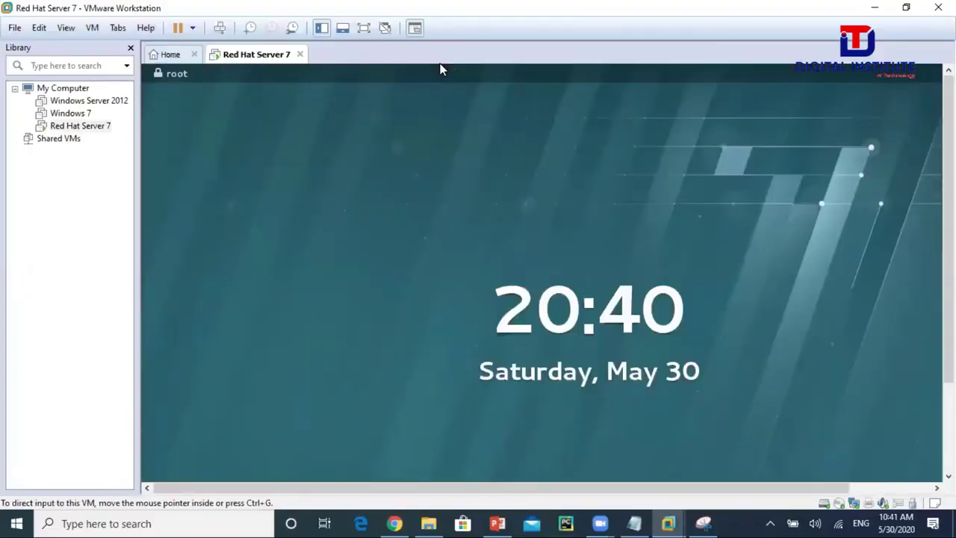
Unlock the root session with the account password and switch the virtual machine to full screen.
{"action": "left_click", "coordinate": [534, 202]}
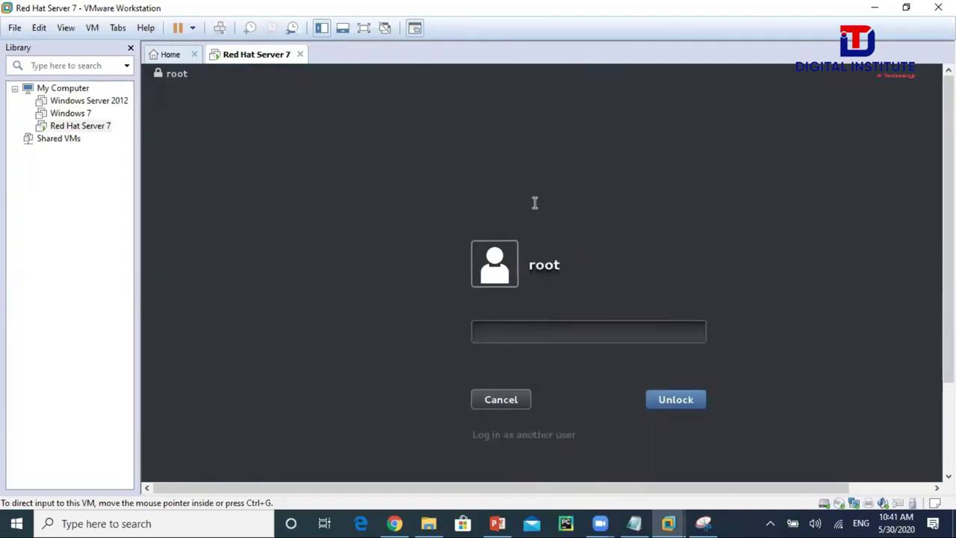
{"action": "left_click", "coordinate": [518, 329]}
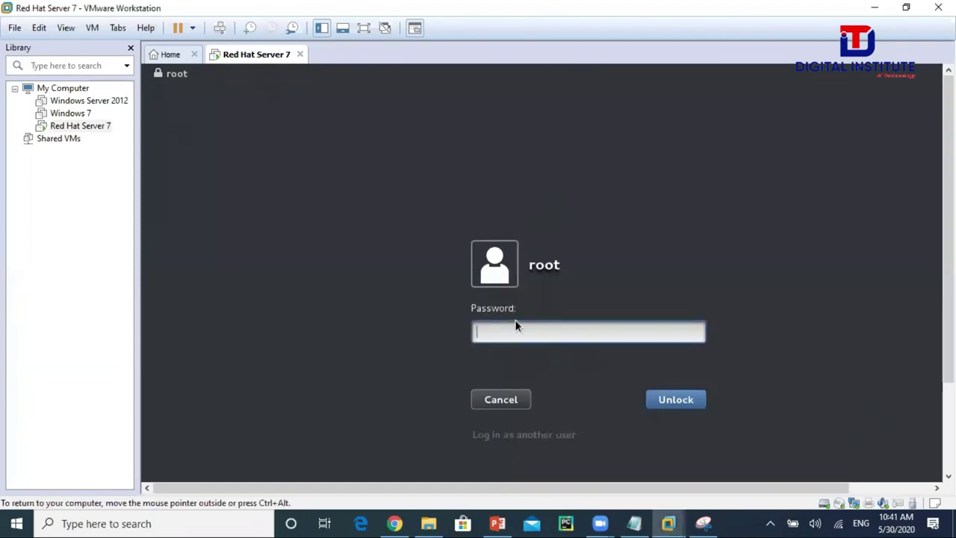
{"action": "type", "text": "•••"}
{"action": "key", "text": "Return"}
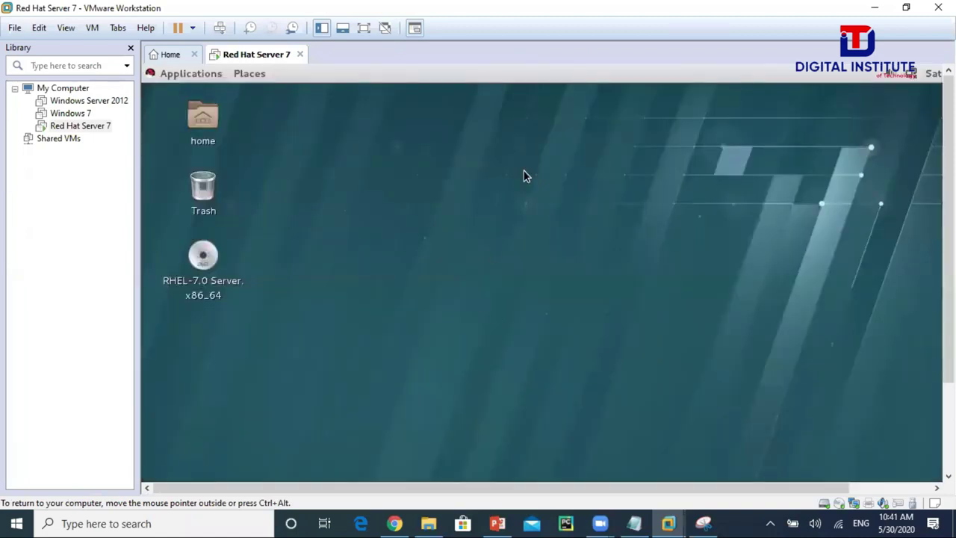
{"action": "key", "text": "ctrl+alt+Return"}
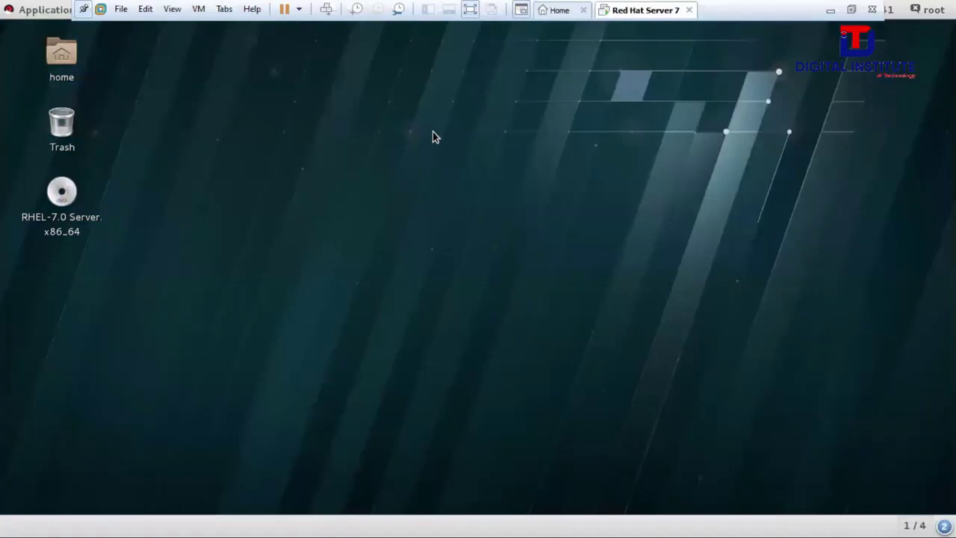
{"action": "right_click", "coordinate": [406, 125]}
{"action": "left_click", "coordinate": [26, 41]}
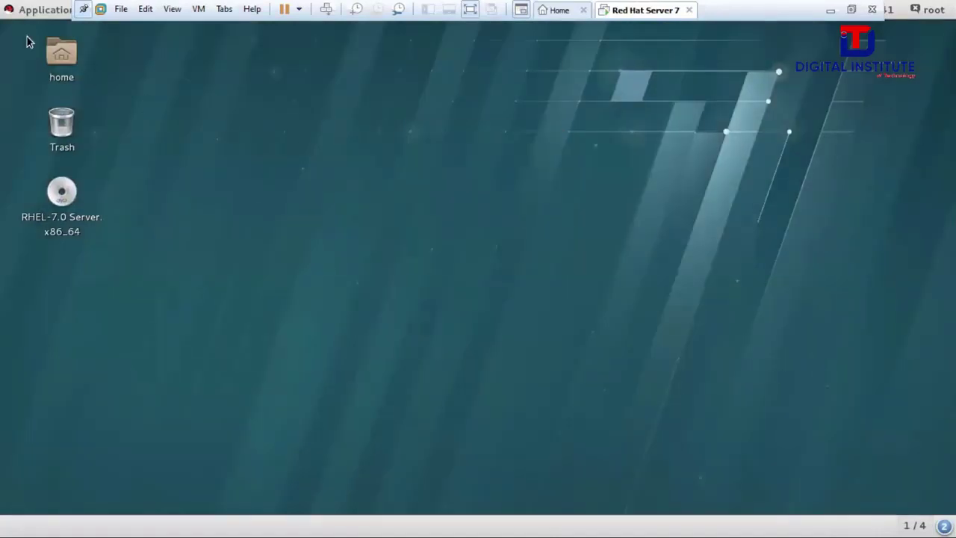
{"action": "left_click", "coordinate": [35, 13]}
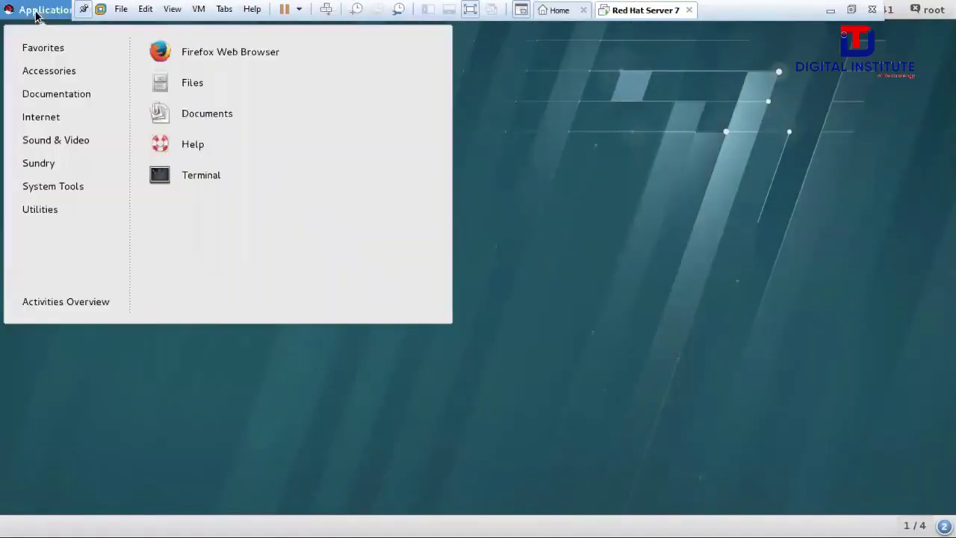
{"action": "left_click", "coordinate": [556, 138]}
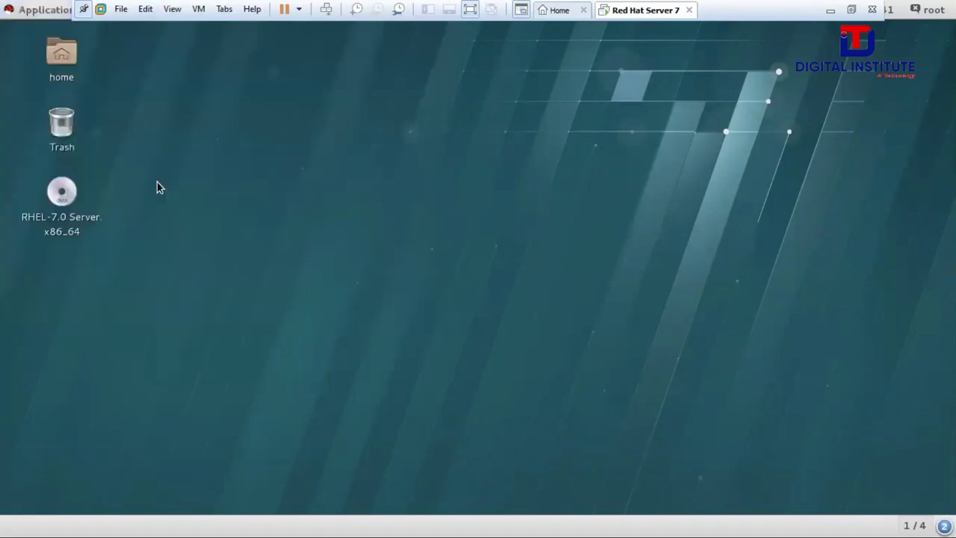
Open a terminal from the Red Hat desktop and enlarge its text for readability.
{"action": "right_click", "coordinate": [448, 75]}
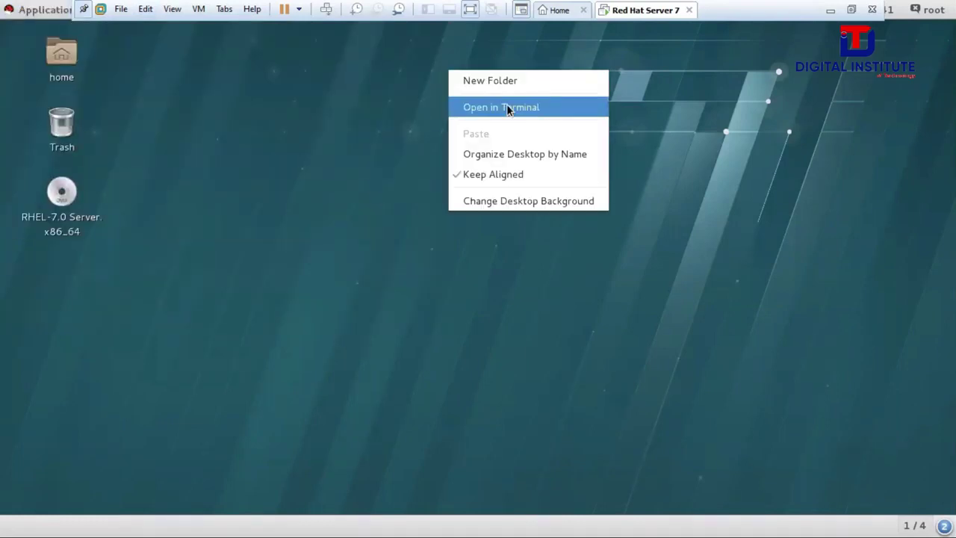
{"action": "left_click", "coordinate": [508, 109]}
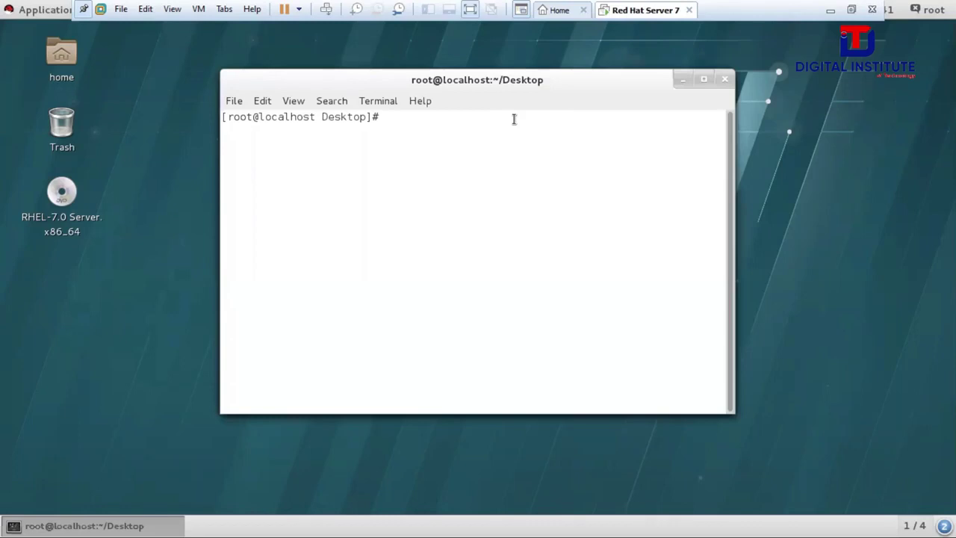
{"action": "key", "text": "ctrl+plus"}
{"action": "key", "text": "ctrl+plus"}
{"action": "key", "text": "ctrl+plus"}
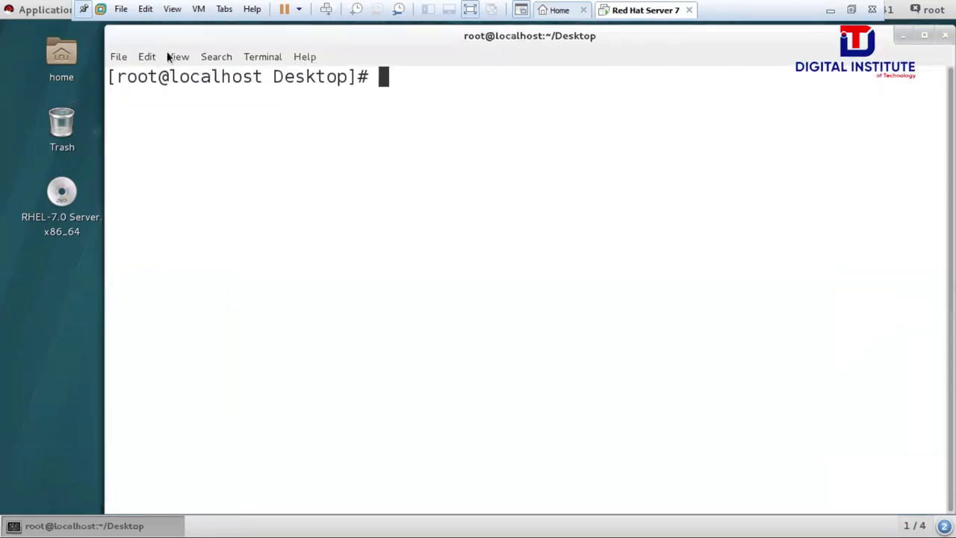
Highlight the user name in the prompt, then print the current working directory with pwd.
{"action": "left_click_drag", "start_coordinate": [158, 77], "coordinate": [116, 77]}
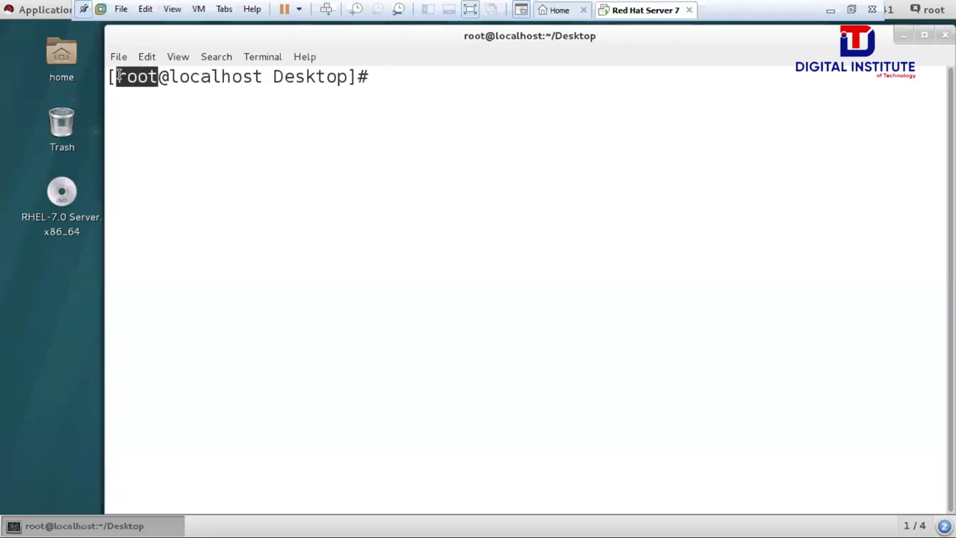
{"action": "left_click", "coordinate": [387, 74]}
{"action": "type", "text": "pwd"}
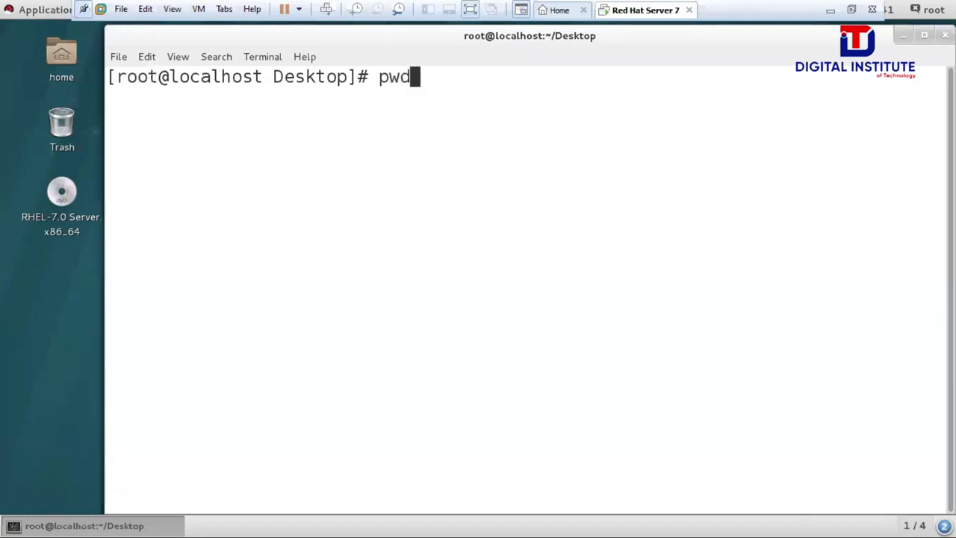
{"action": "key", "text": "Return"}
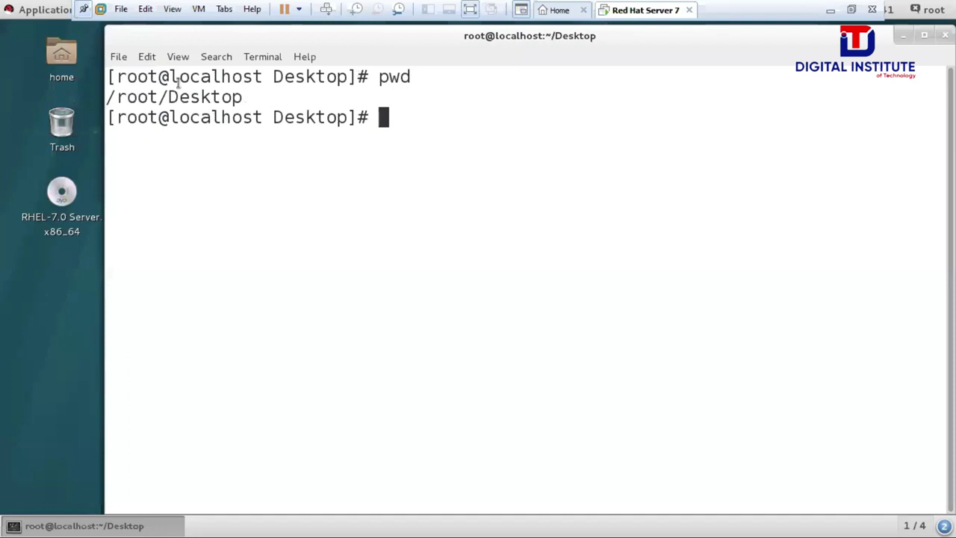
Run whoami to show which user is logged in to the terminal.
{"action": "type", "text": "whi"}
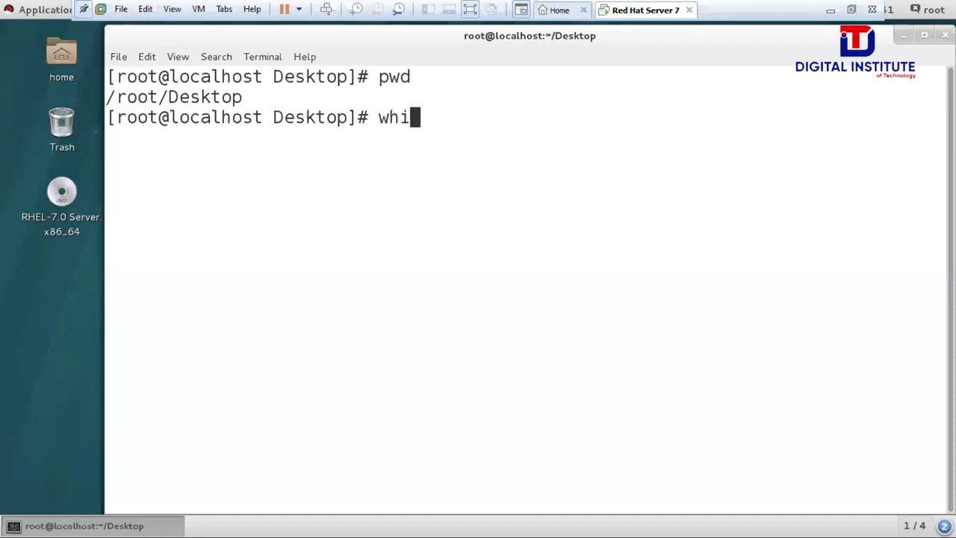
{"action": "key", "text": "BackSpace"}
{"action": "type", "text": "o"}
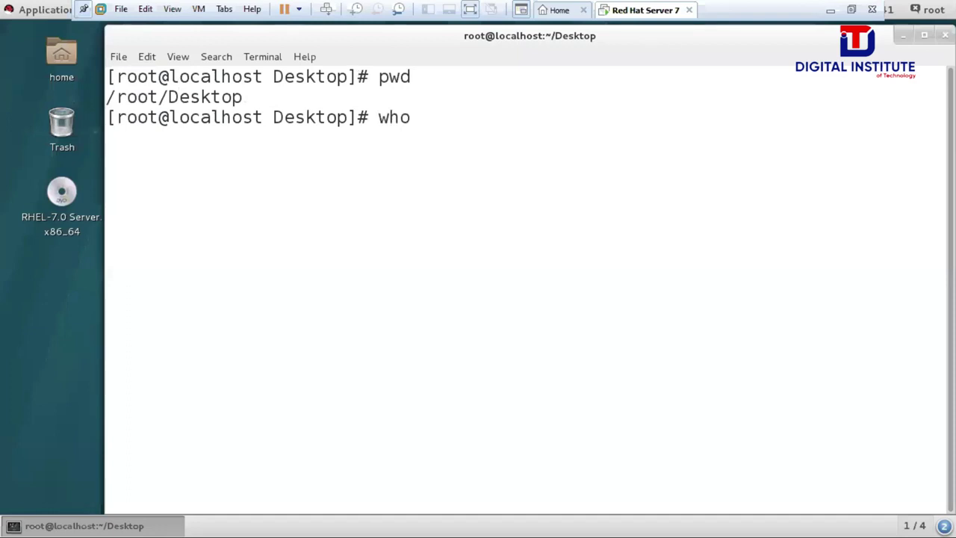
{"action": "type", "text": "amu"}
{"action": "key", "text": "BackSpace"}
{"action": "type", "text": "i"}
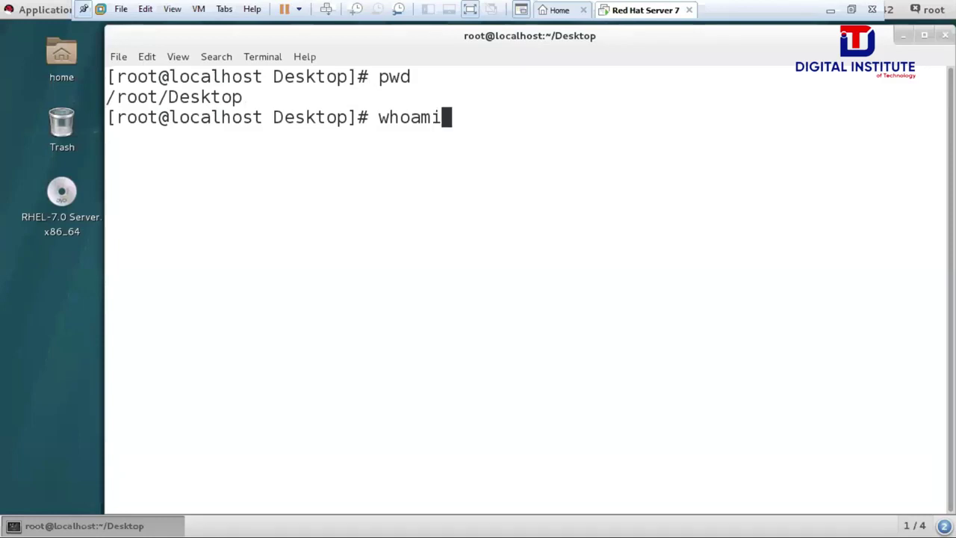
{"action": "key", "text": "Return"}
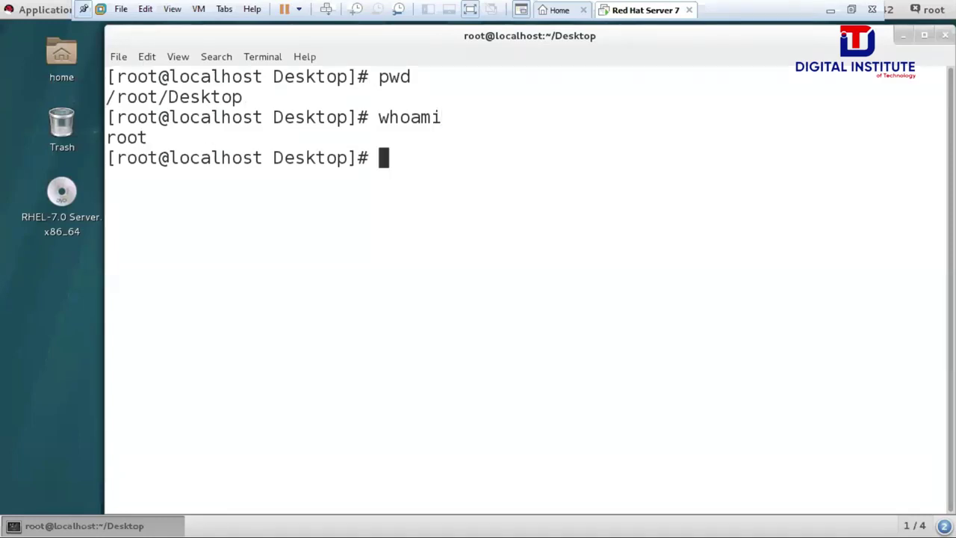
Change to the root user's home directory with cd and print the working directory with pwd.
{"action": "type", "text": "cd"}
{"action": "key", "text": "Return"}
{"action": "type", "text": "pwd"}
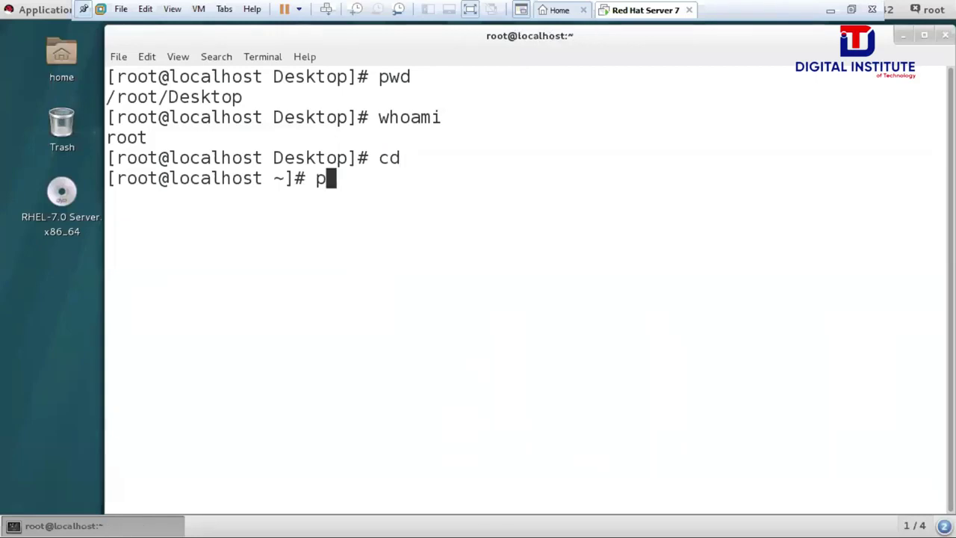
{"action": "key", "text": "Return"}
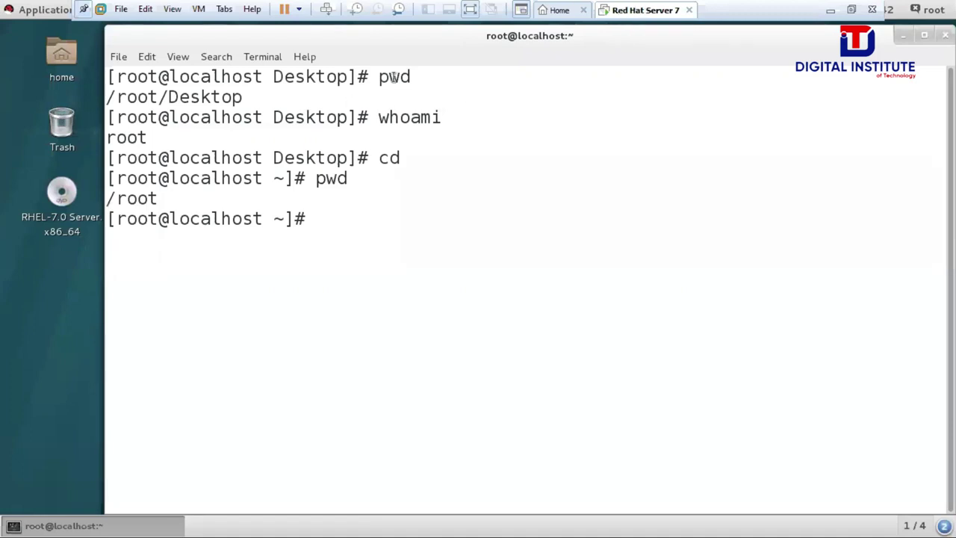
Minimize the root terminal and open a second terminal from the desktop.
{"action": "left_click", "coordinate": [900, 35]}
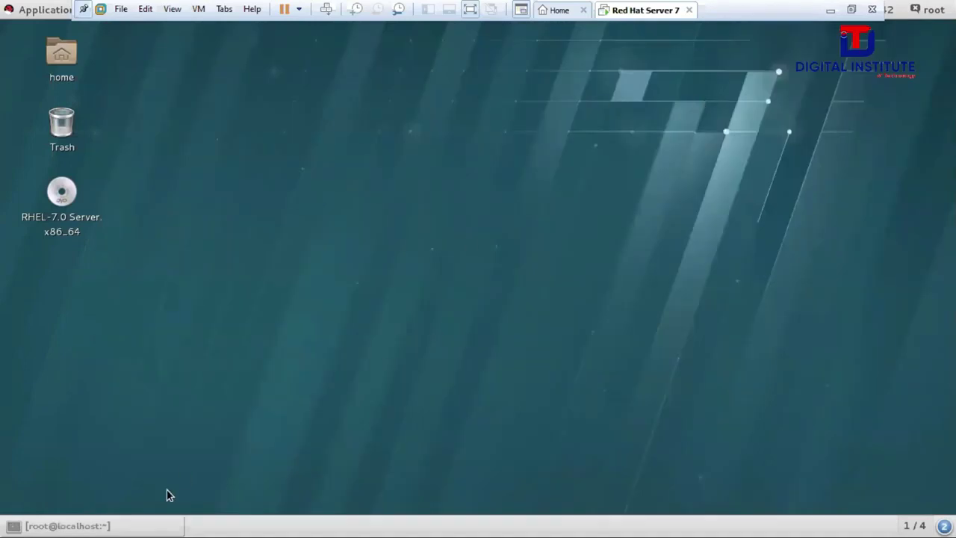
{"action": "left_click", "coordinate": [105, 526]}
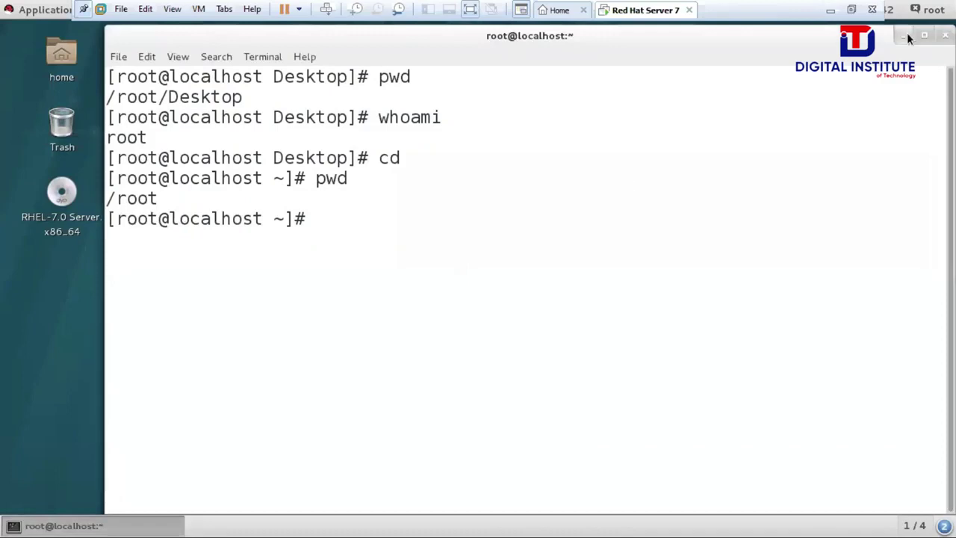
{"action": "left_click", "coordinate": [905, 35]}
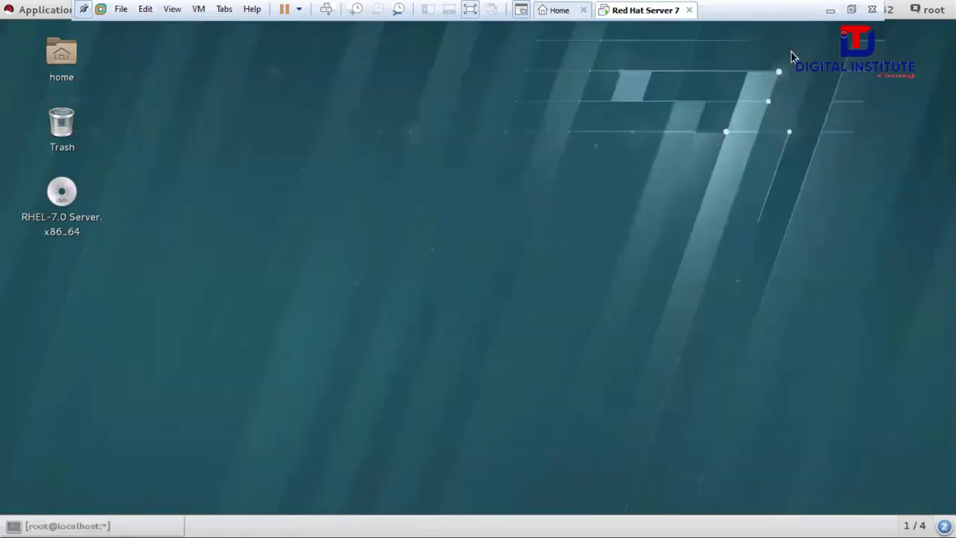
{"action": "right_click", "coordinate": [697, 85]}
{"action": "left_click", "coordinate": [739, 125]}
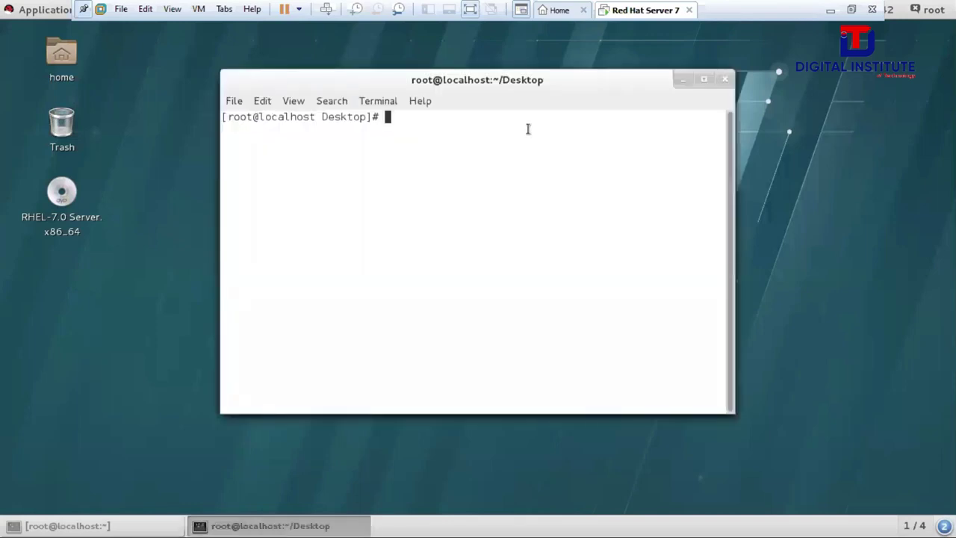
Maximize the second terminal with enlarged text and switch to the student user with su - student.
{"action": "type", "text": "su - studen"}
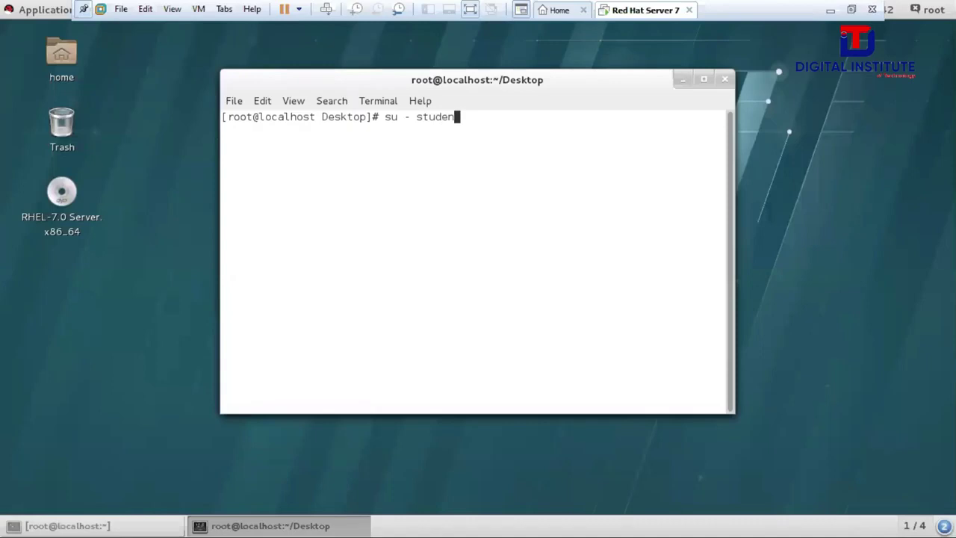
{"action": "type", "text": "==="}
{"action": "key", "text": "BackSpace"}
{"action": "key", "text": "BackSpace"}
{"action": "key", "text": "BackSpace"}
{"action": "type", "text": "t=="}
{"action": "key", "text": "BackSpace"}
{"action": "key", "text": "BackSpace"}
{"action": "key", "text": "BackSpace"}
{"action": "key", "text": "super+Up"}
{"action": "key", "text": "ctrl+plus"}
{"action": "key", "text": "ctrl+plus"}
{"action": "key", "text": "ctrl+plus"}
{"action": "key", "text": "ctrl+plus"}
{"action": "type", "text": "t"}
{"action": "key", "text": "Return"}
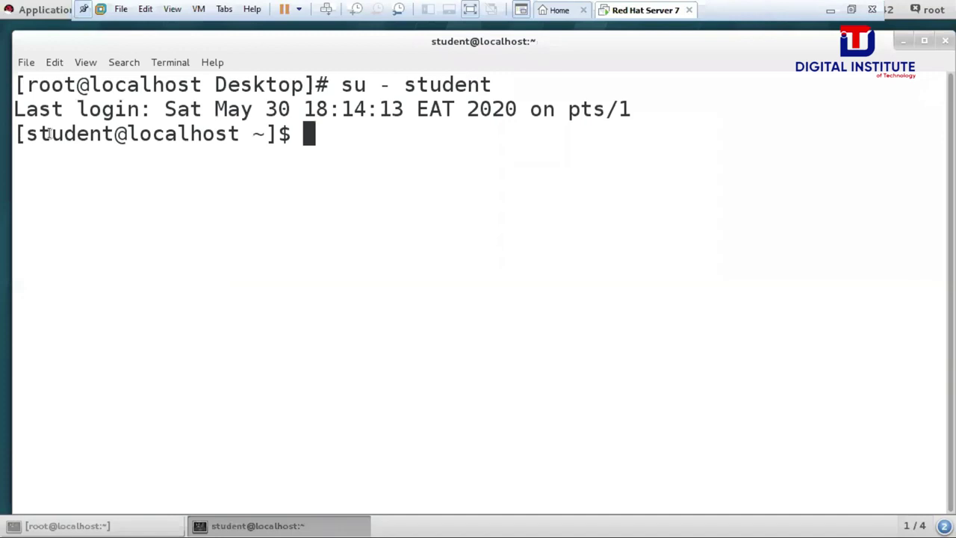
Run whoami in the student terminal and again in the root terminal to compare the logged-in users.
{"action": "type", "text": "whoami"}
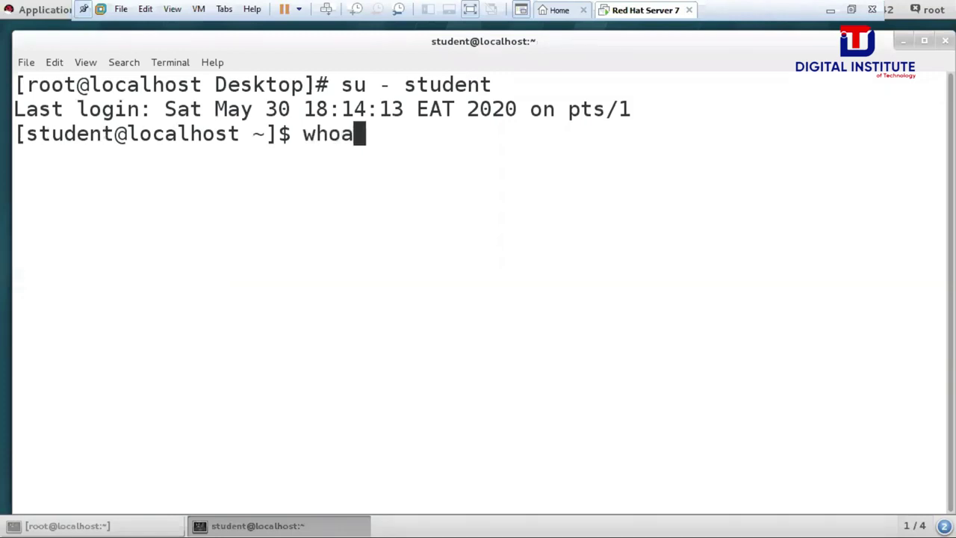
{"action": "key", "text": "Return"}
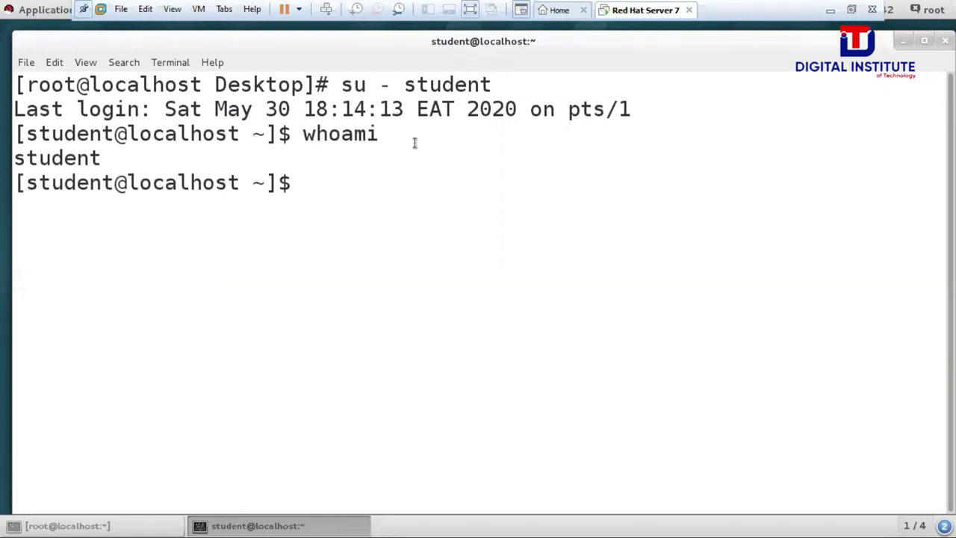
{"action": "key", "text": "alt+Tab"}
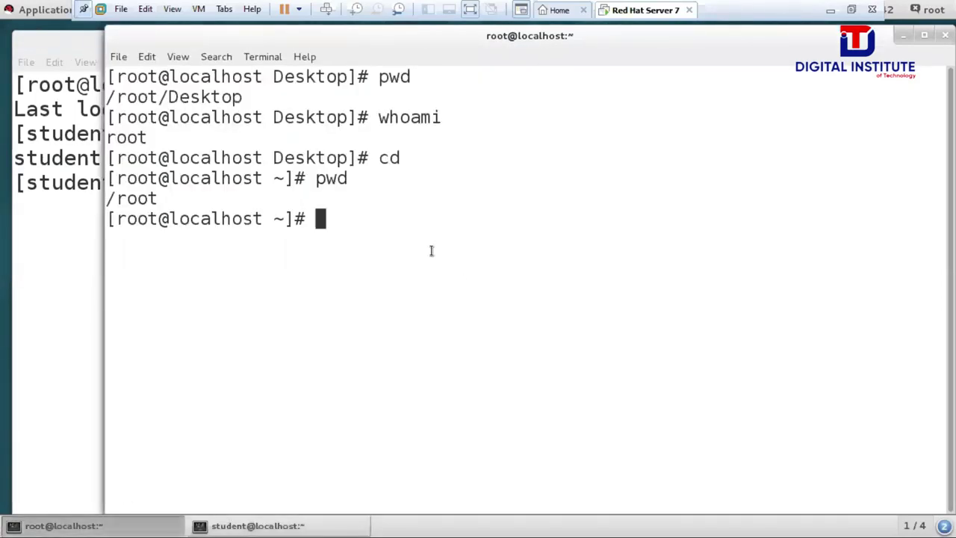
{"action": "type", "text": "whoam"}
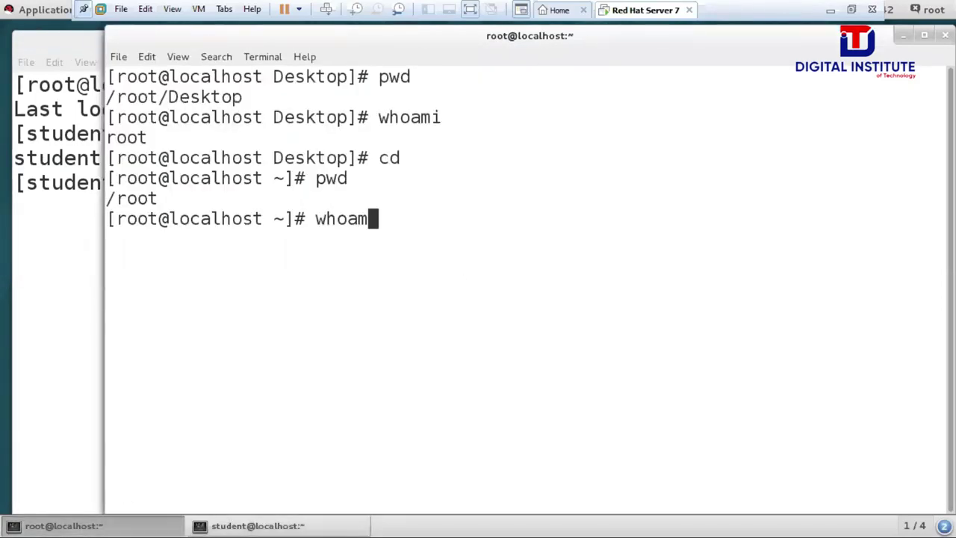
{"action": "type", "text": "i"}
{"action": "key", "text": "Return"}
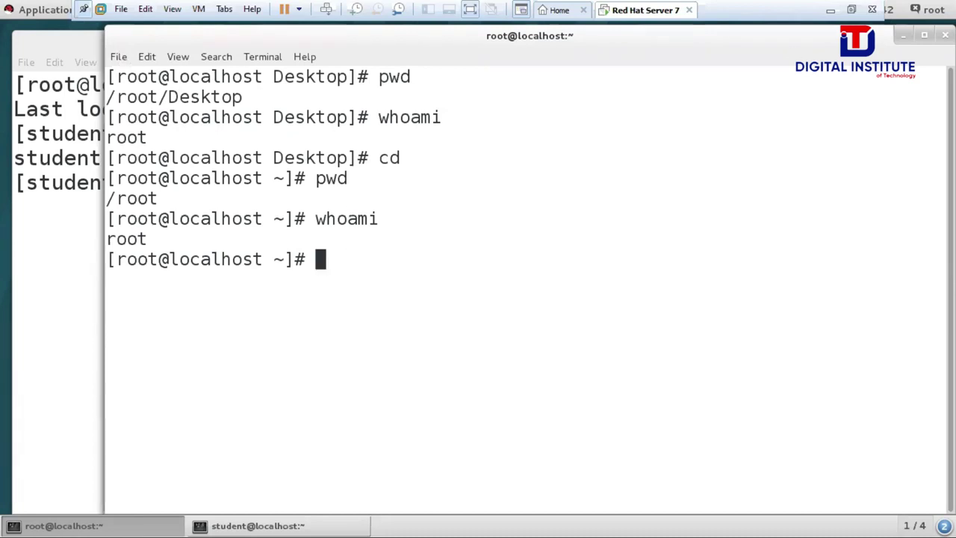
{"action": "left_click", "coordinate": [830, 10]}
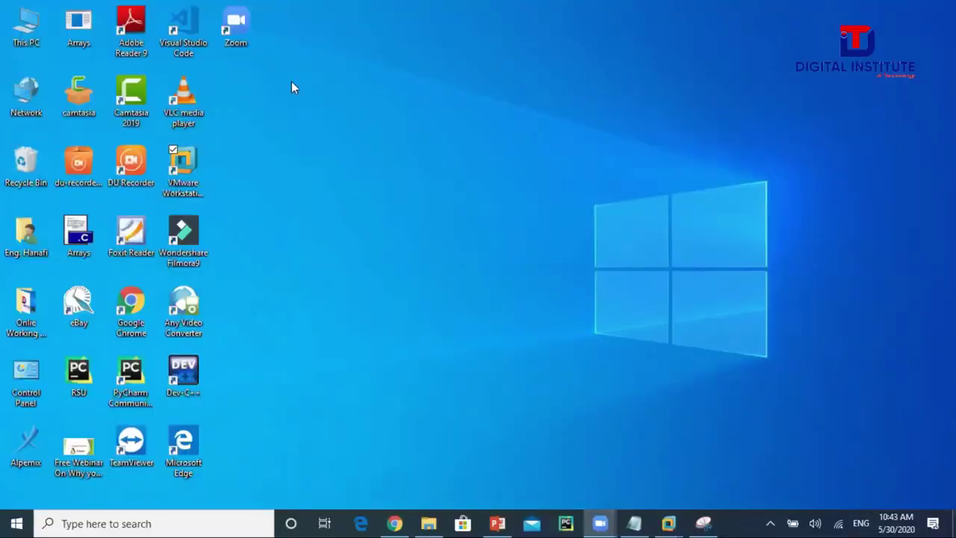
{"action": "mouse_move", "coordinate": [672, 522]}
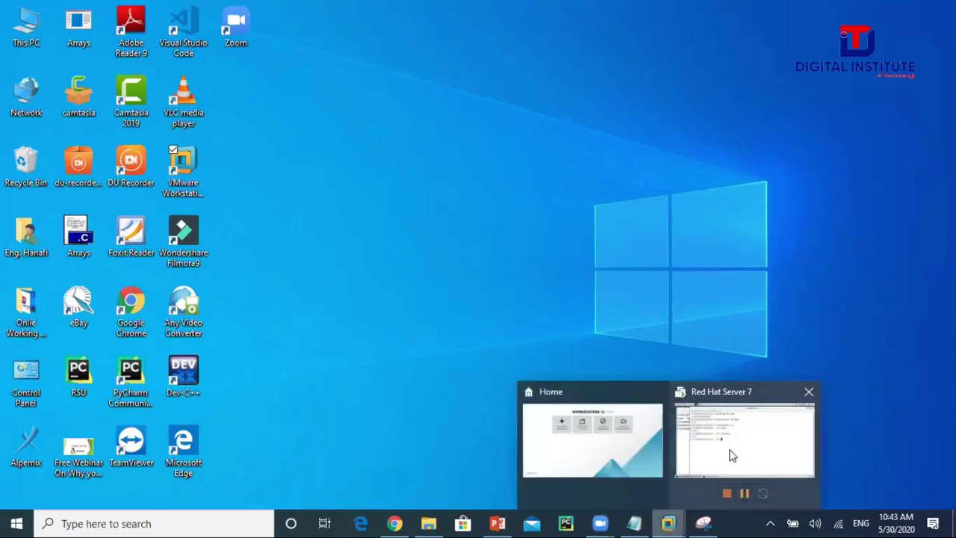
{"action": "left_click", "coordinate": [732, 455]}
{"action": "type", "text": "wh"}
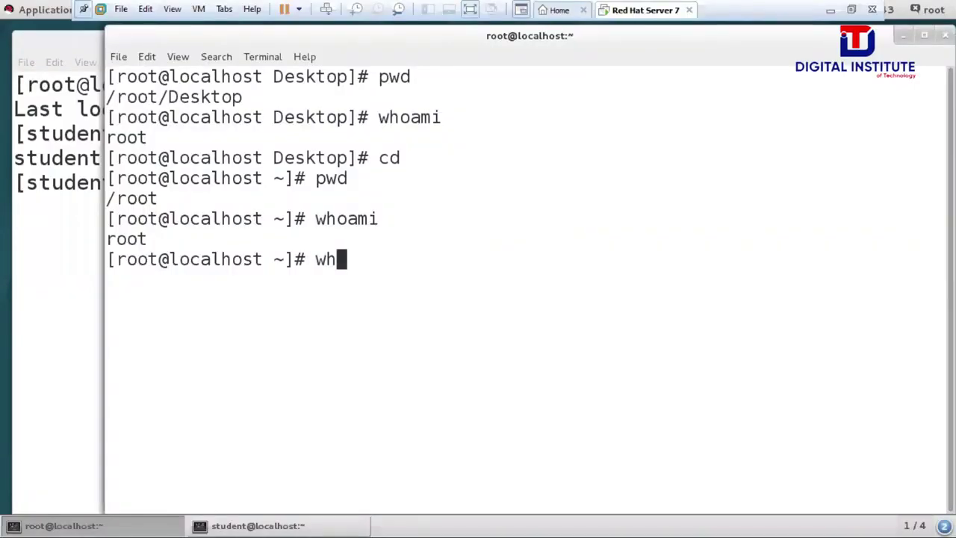
{"action": "key", "text": "BackSpace"}
{"action": "key", "text": "BackSpace"}
Create a directory named dir1 in the root user's home directory with mkdir and list the contents with ls.
{"action": "type", "text": "mkdi"}
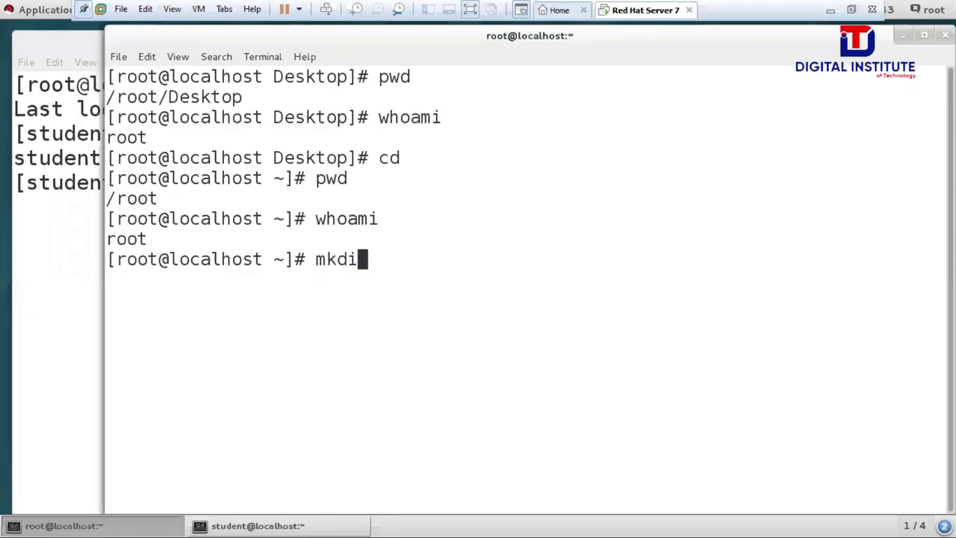
{"action": "type", "text": "r dir"}
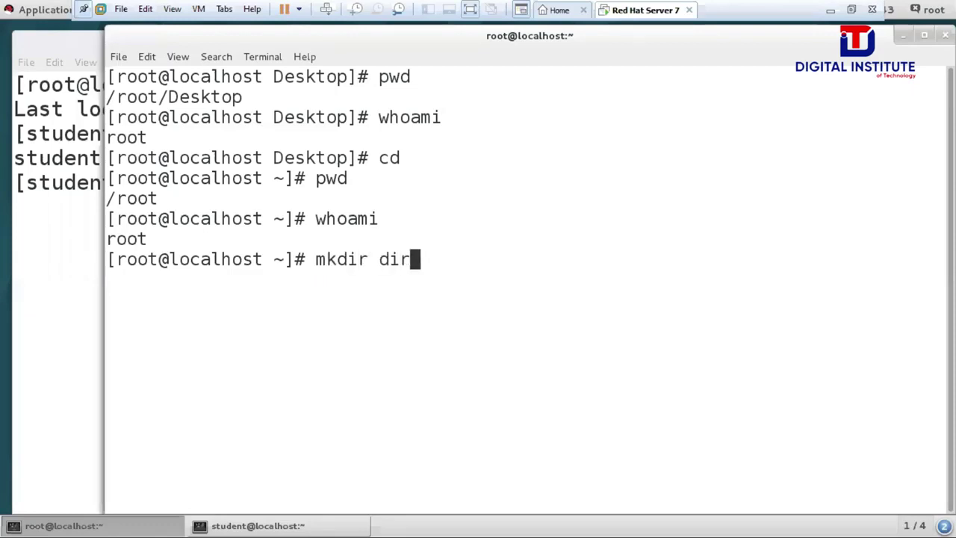
{"action": "type", "text": "1"}
{"action": "key", "text": "Return"}
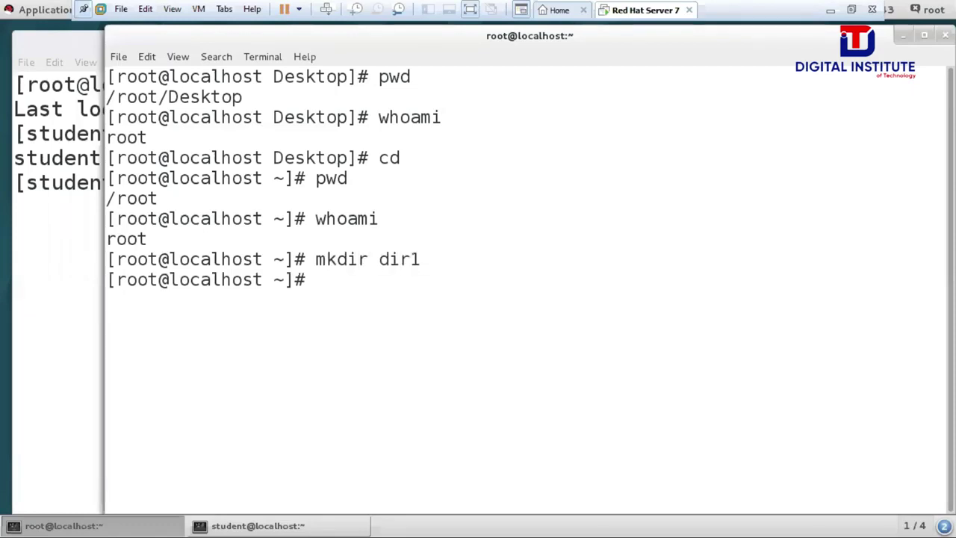
{"action": "type", "text": "ls"}
{"action": "key", "text": "Return"}
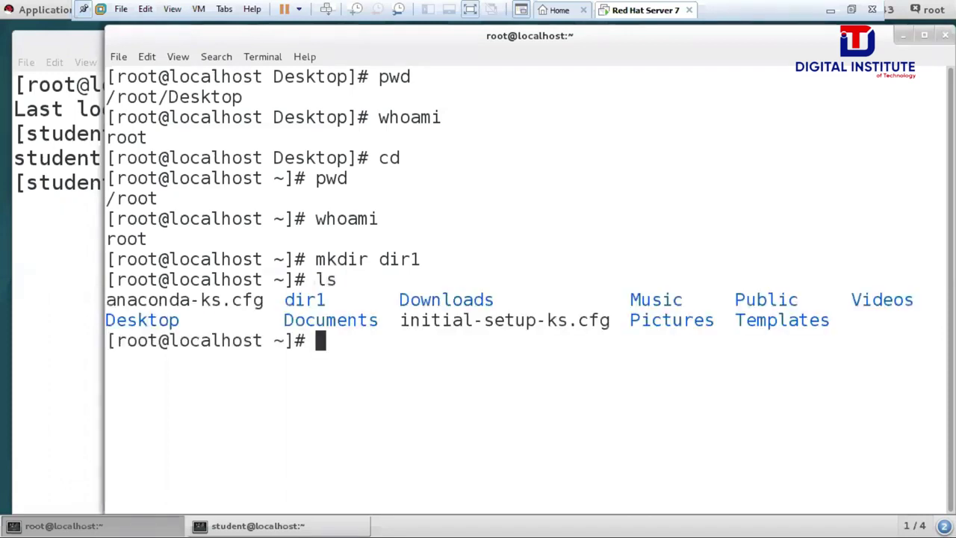
{"action": "mouse_move", "coordinate": [315, 299]}
{"action": "left_mouse_down"}
{"action": "mouse_move", "coordinate": [326, 300]}
{"action": "mouse_move", "coordinate": [299, 300]}
{"action": "left_mouse_up"}
{"action": "left_click", "coordinate": [336, 349]}
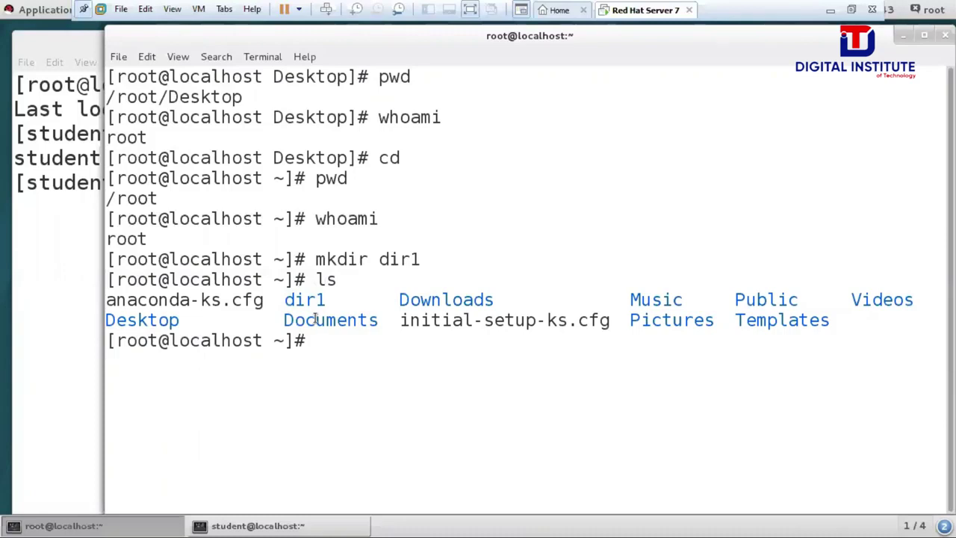
Remove the dir1 directory with rm -r, answering Y to the removal, and list the home directory again with ls.
{"action": "type", "text": "rm -r d"}
{"action": "key", "text": "Tab"}
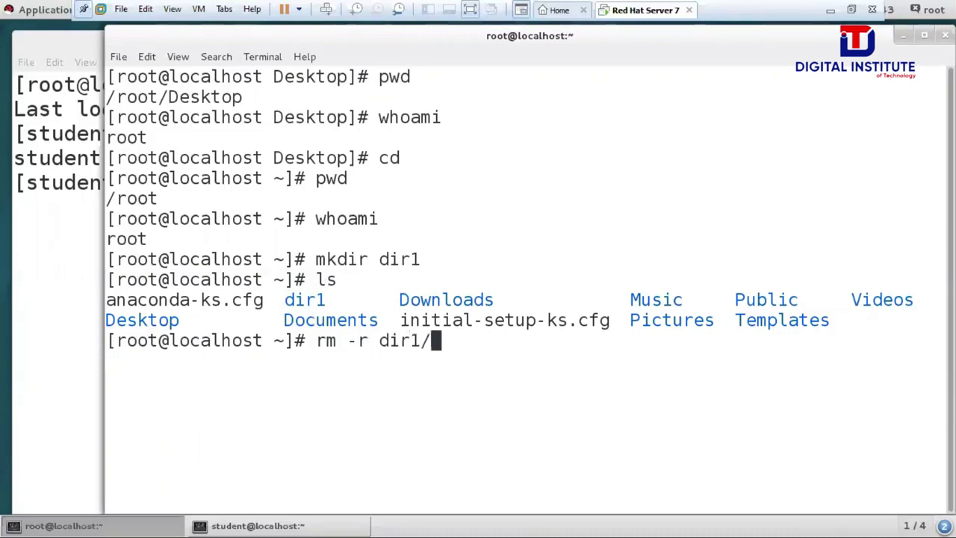
{"action": "key", "text": "Return"}
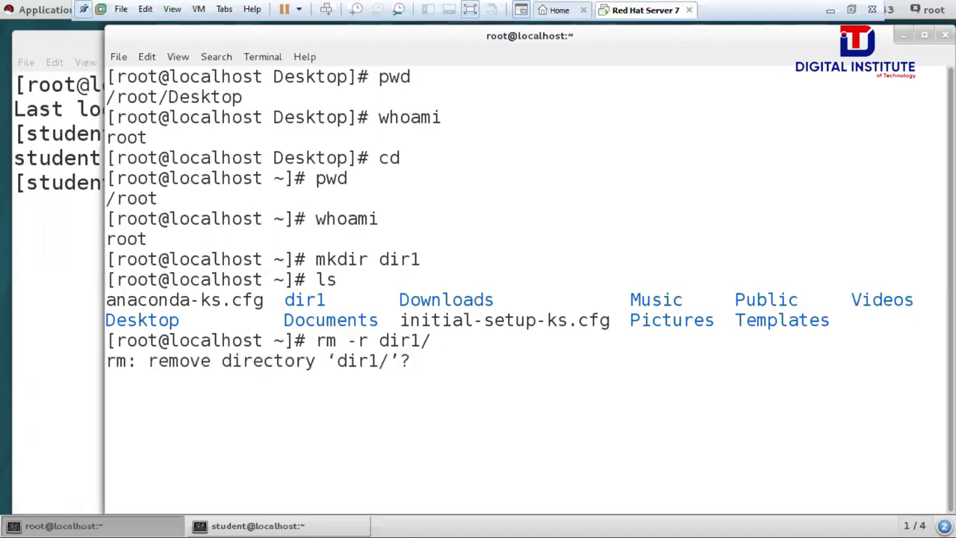
{"action": "type", "text": "Y"}
{"action": "key", "text": "Return"}
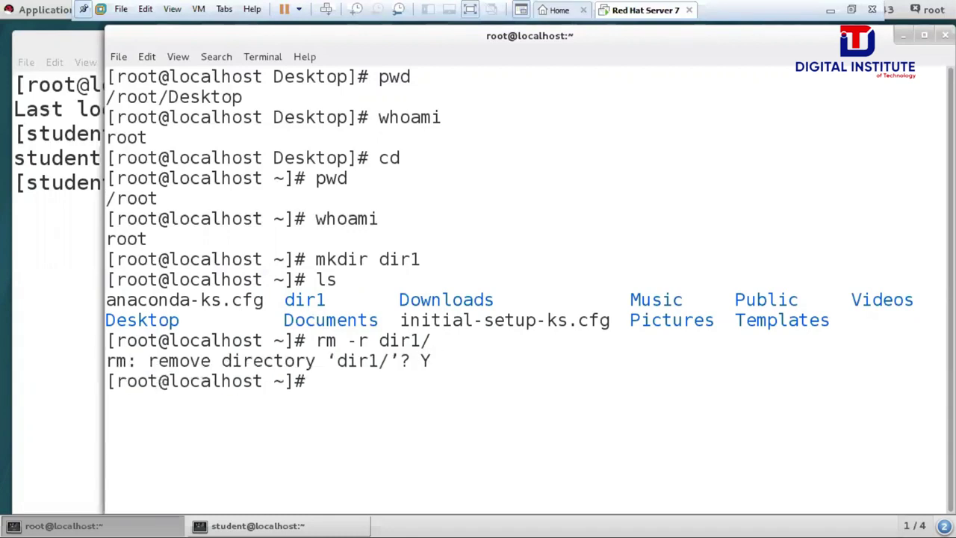
{"action": "type", "text": "ls"}
{"action": "key", "text": "Return"}
{"action": "left_click_drag", "start_coordinate": [254, 421], "coordinate": [500, 424]}
{"action": "left_click", "coordinate": [500, 424]}
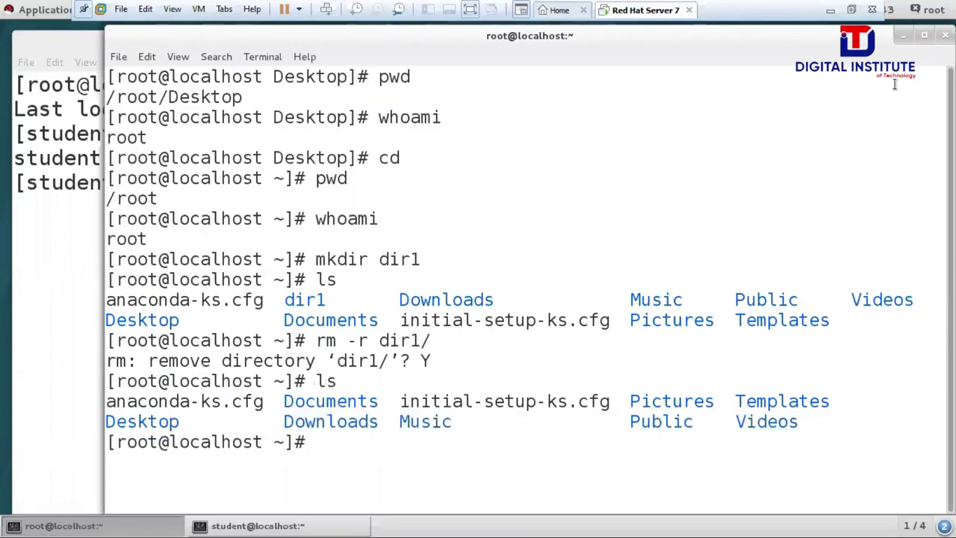
Minimize both terminals and create a new folder named DIr1 on the Red Hat desktop.
{"action": "left_click", "coordinate": [902, 35]}
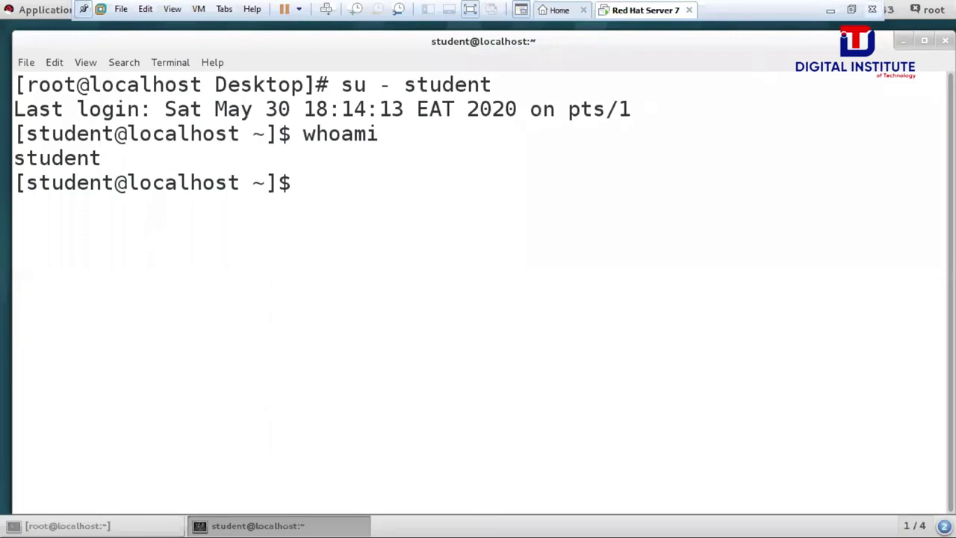
{"action": "left_click", "coordinate": [903, 40]}
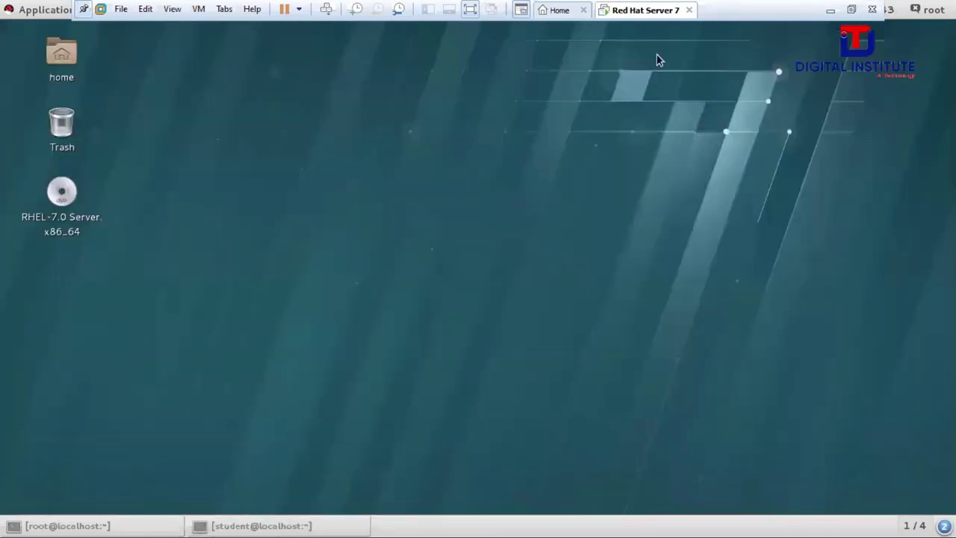
{"action": "right_click", "coordinate": [305, 126]}
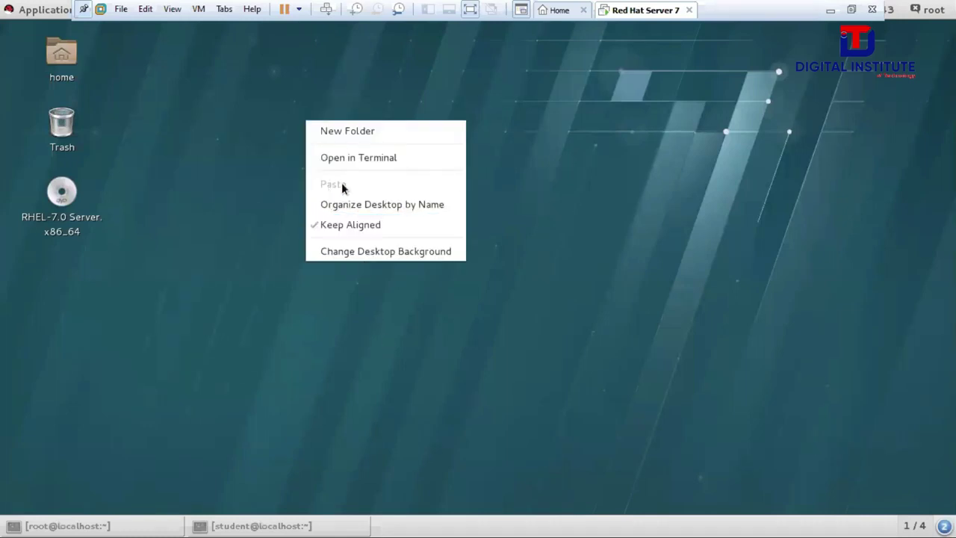
{"action": "left_click", "coordinate": [340, 132]}
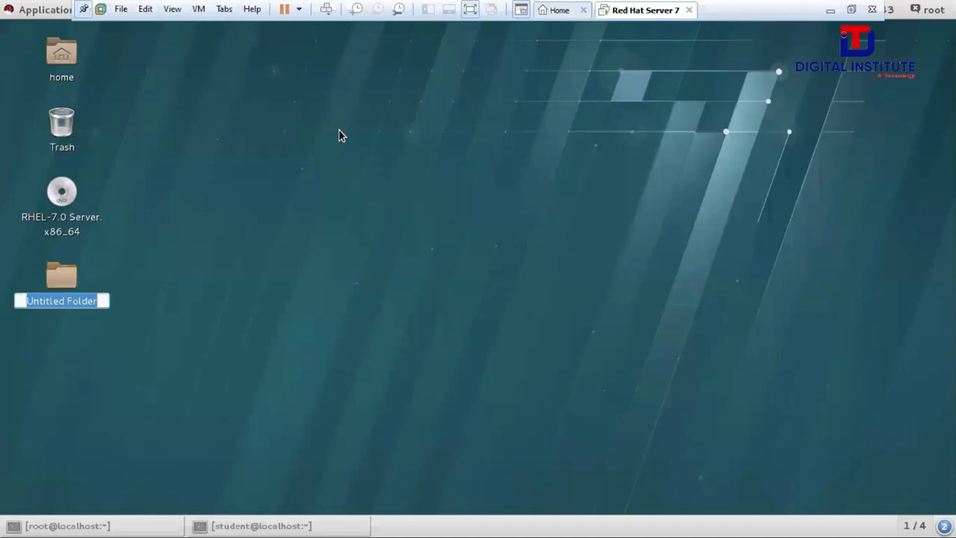
{"action": "type", "text": "Dir1"}
{"action": "key", "text": "Return"}
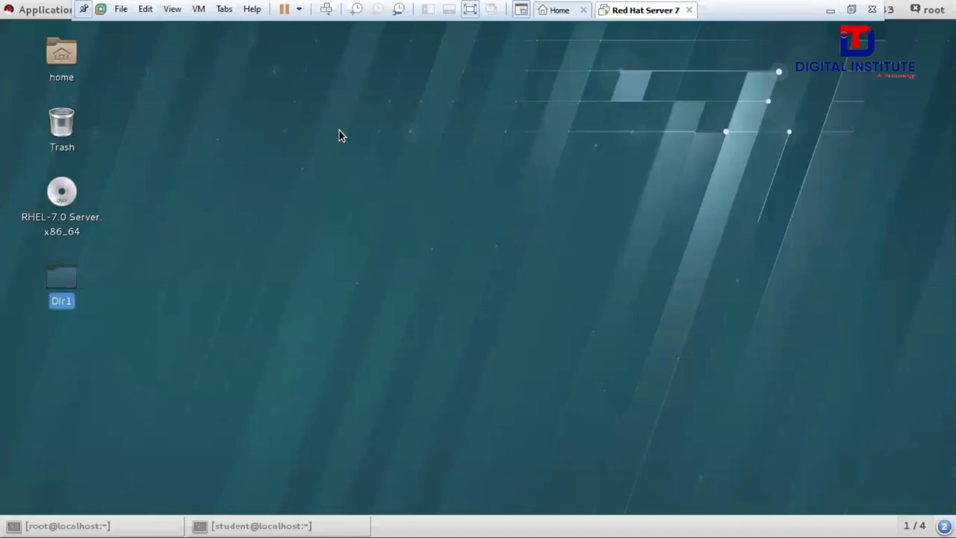
Open a terminal from the desktop and create a directory named dir2 there with mkdir.
{"action": "right_click", "coordinate": [360, 148]}
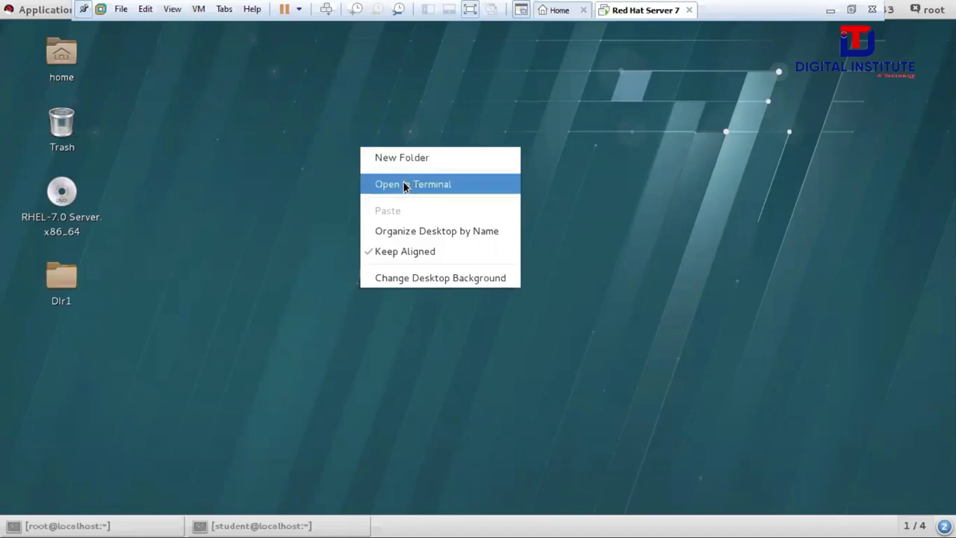
{"action": "left_click", "coordinate": [404, 186]}
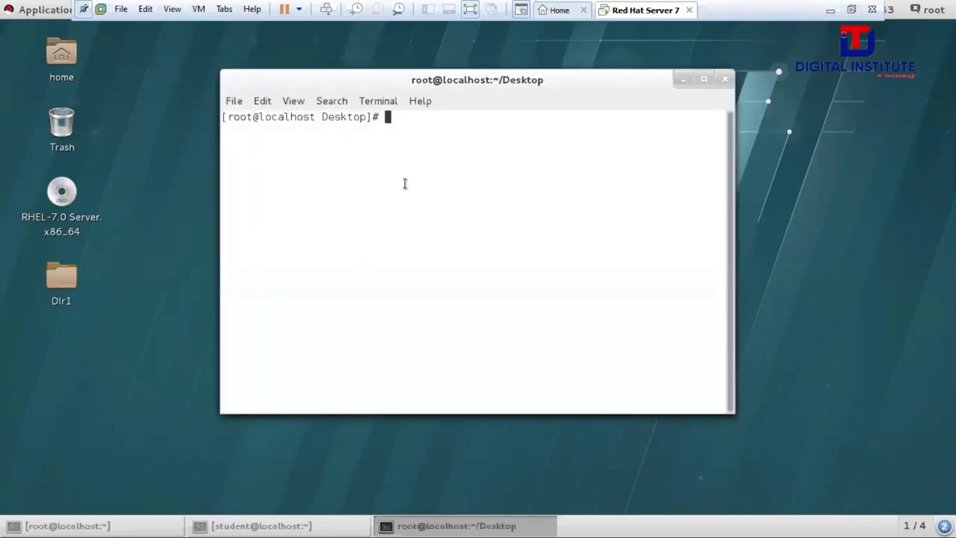
{"action": "type", "text": "mkdir dir2"}
{"action": "key", "text": "Return"}
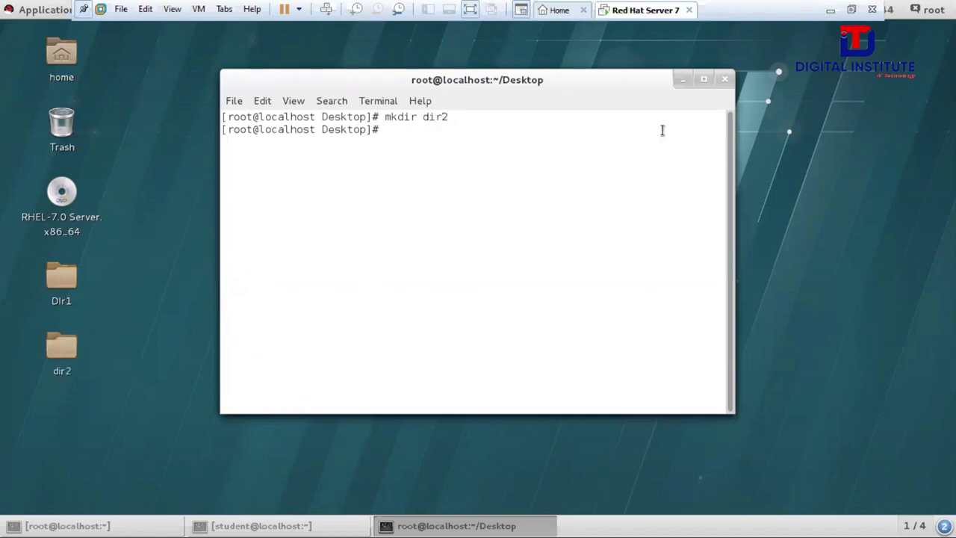
Minimize the terminal and take the virtual machine out of full-screen mode.
{"action": "left_click", "coordinate": [682, 79]}
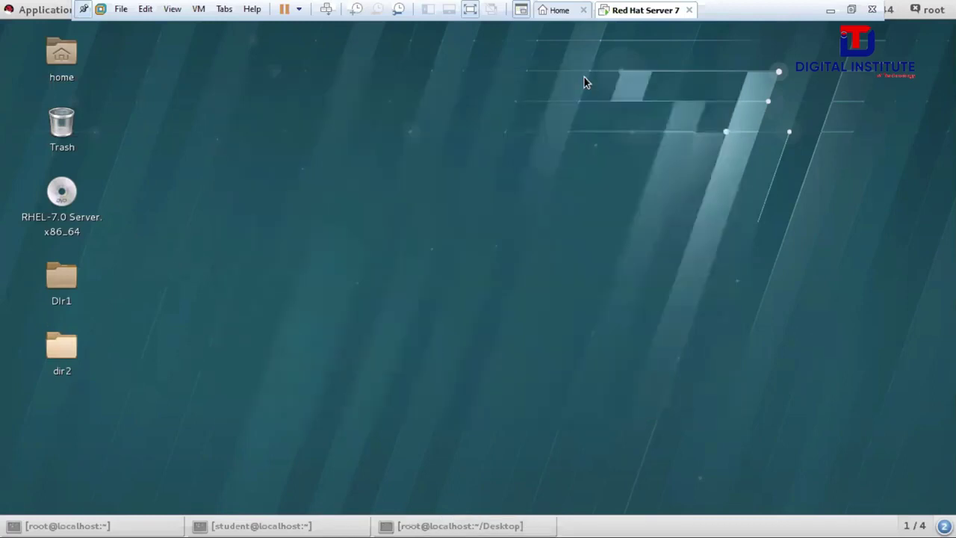
{"action": "key", "text": "ctrl+alt+Return"}
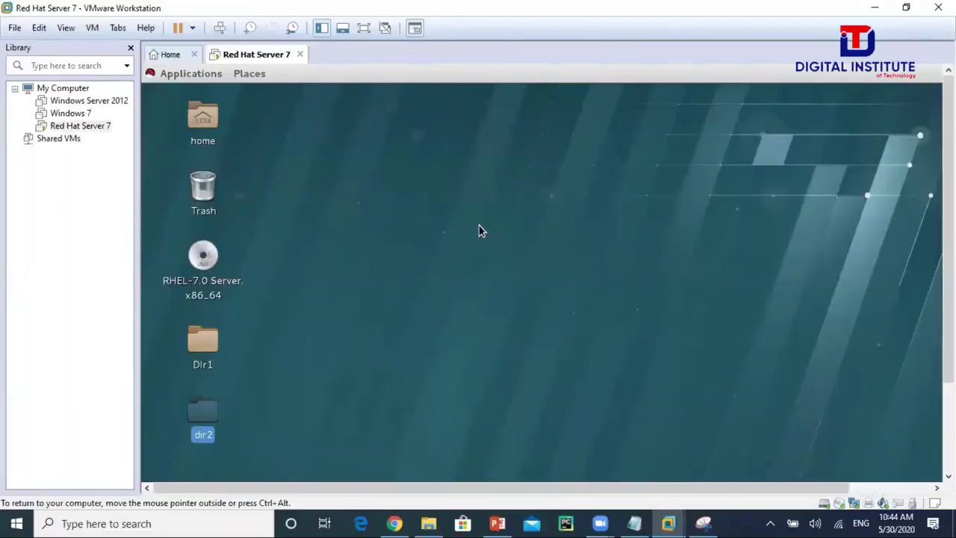
{"action": "left_click", "coordinate": [875, 7]}
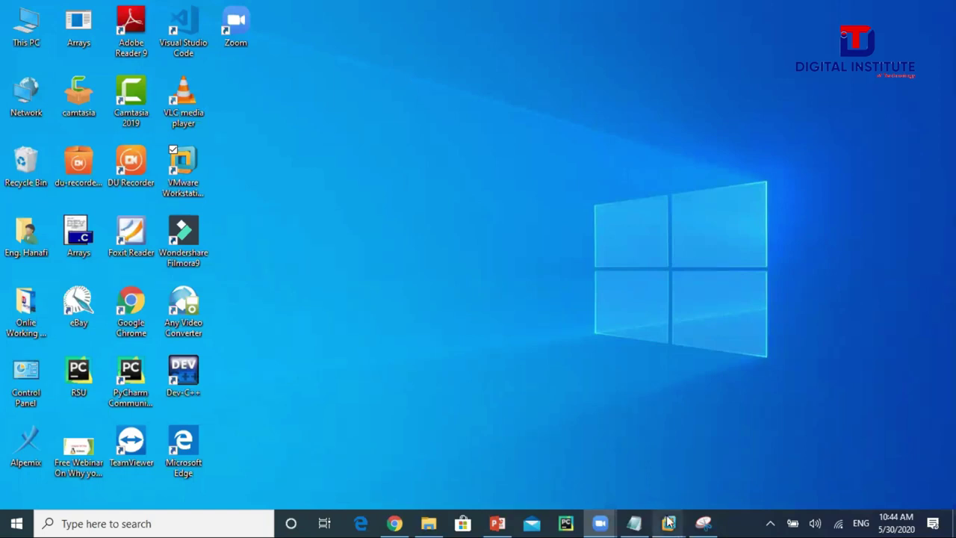
{"action": "mouse_move", "coordinate": [669, 523]}
{"action": "left_click", "coordinate": [746, 408]}
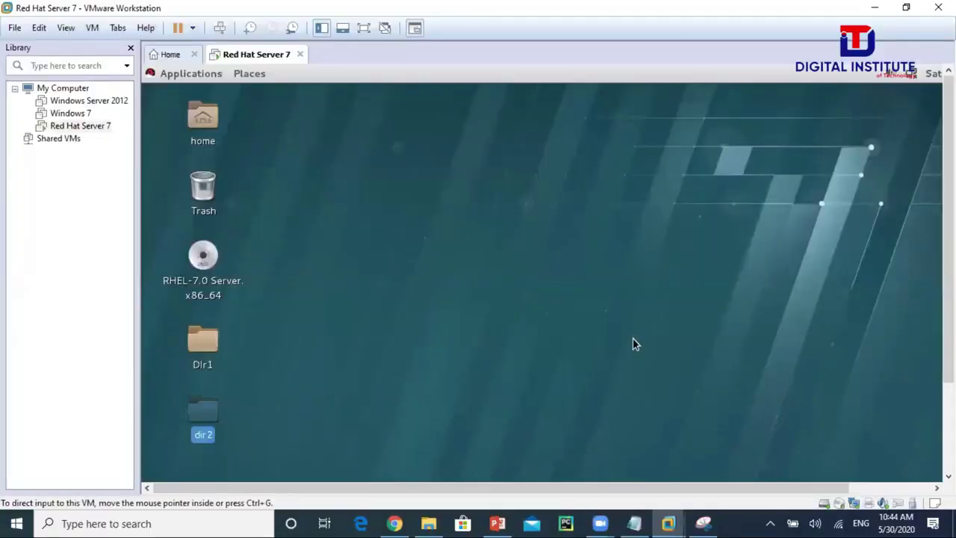
Create another folder named DIR 3 on the Red Hat desktop and minimize the virtual machine window.
{"action": "right_click", "coordinate": [436, 137]}
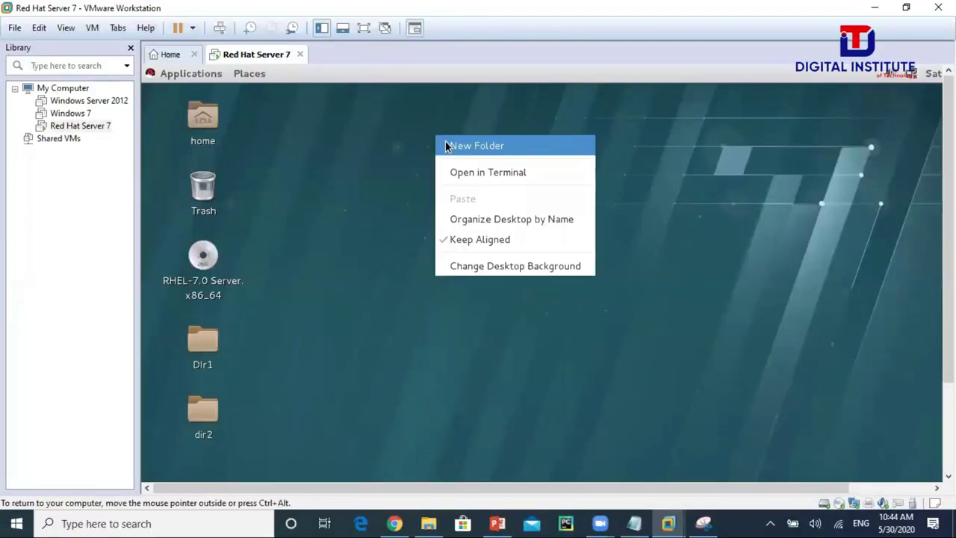
{"action": "left_click", "coordinate": [469, 147]}
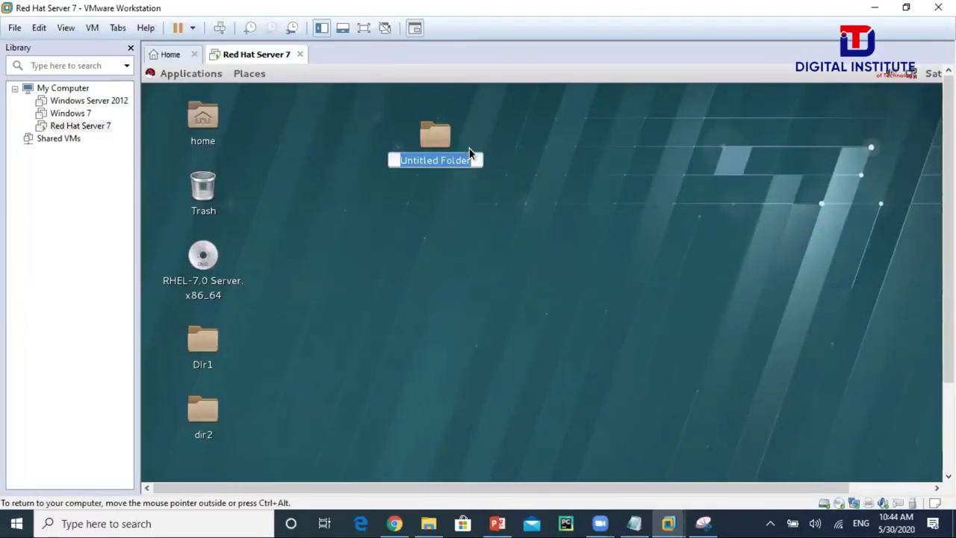
{"action": "type", "text": "Dir"}
{"action": "key", "text": "BackSpace"}
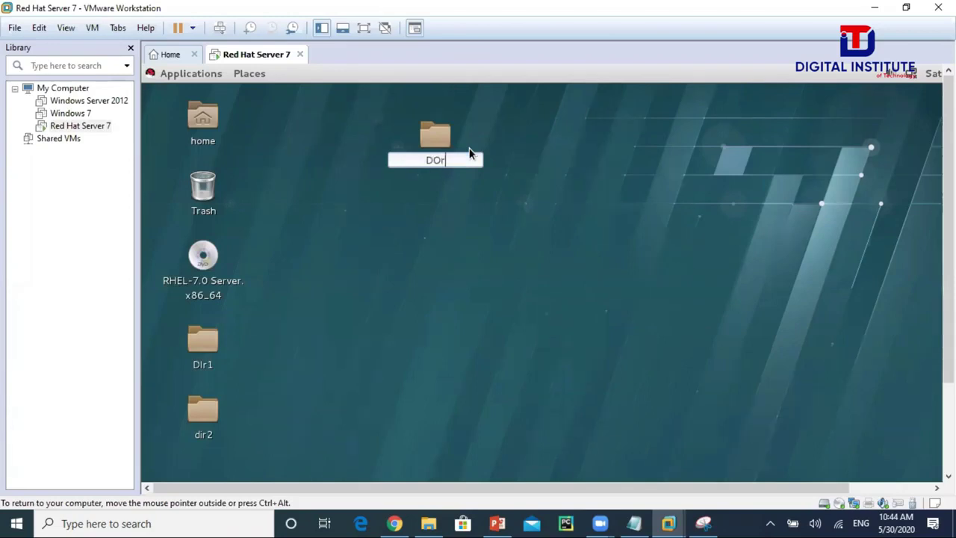
{"action": "key", "text": "BackSpace"}
{"action": "type", "text": "IR 3"}
{"action": "key", "text": "Return"}
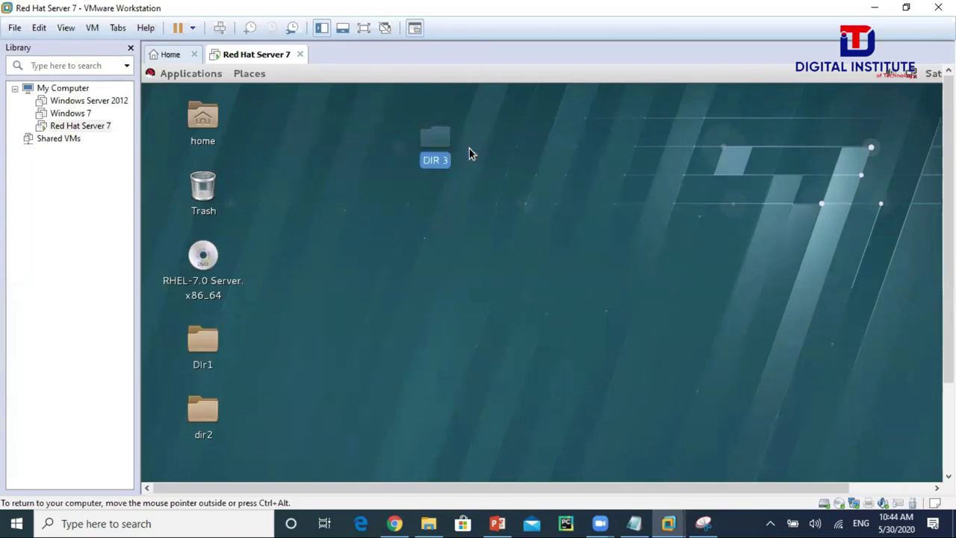
{"action": "left_click", "coordinate": [530, 175]}
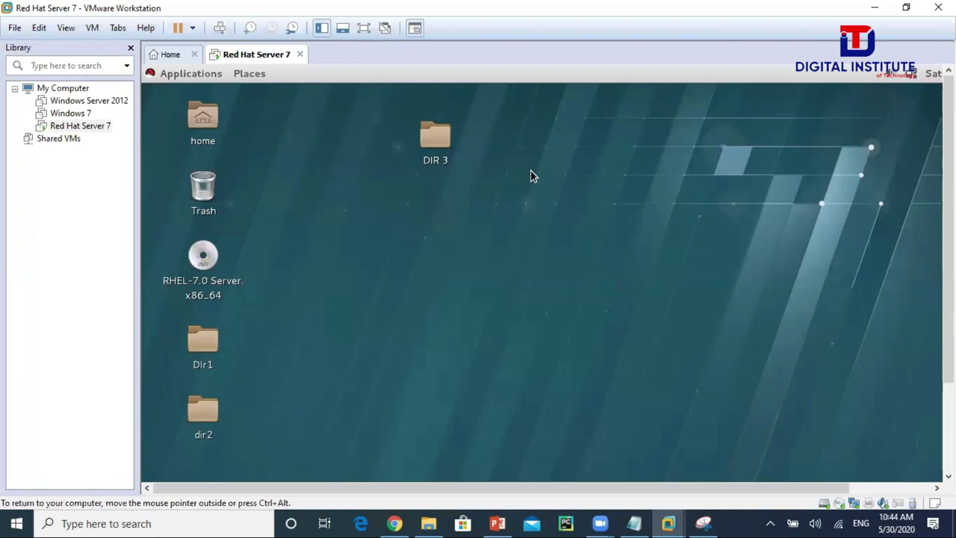
{"action": "left_click", "coordinate": [875, 7]}
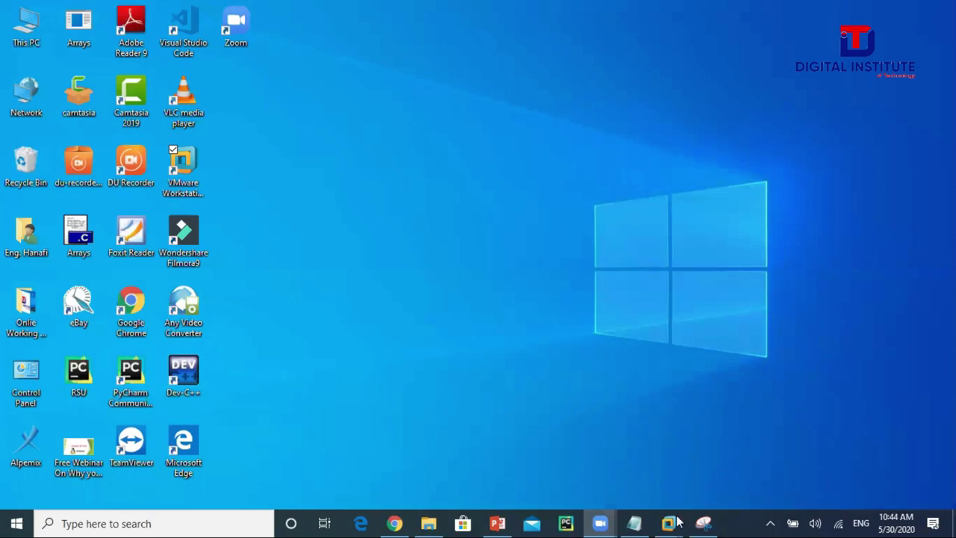
Switch back to the Red Hat Server 7 virtual machine in VMware Workstation and display it in full-screen mode.
{"action": "mouse_move", "coordinate": [669, 523]}
{"action": "left_click", "coordinate": [743, 424]}
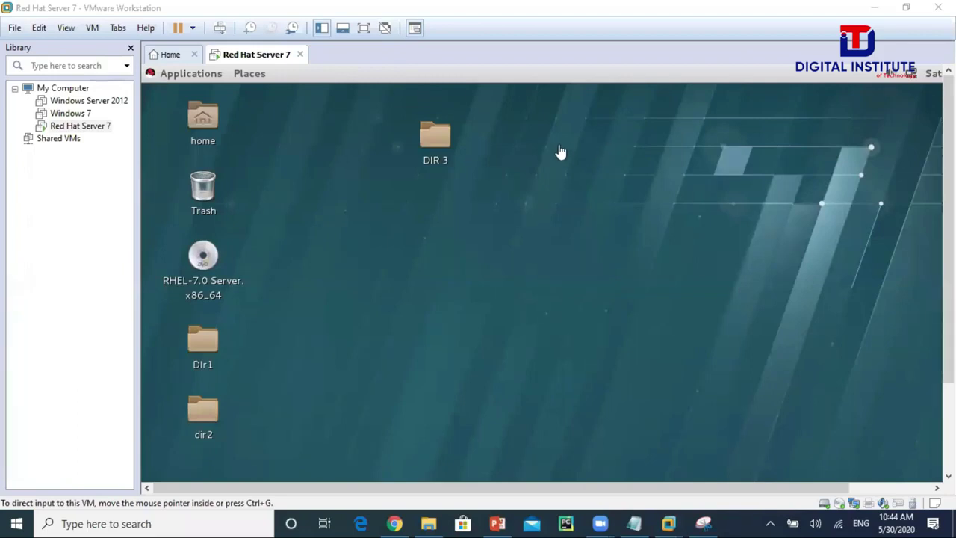
{"action": "left_click", "coordinate": [560, 149]}
{"action": "key", "text": "ctrl+alt+Return"}
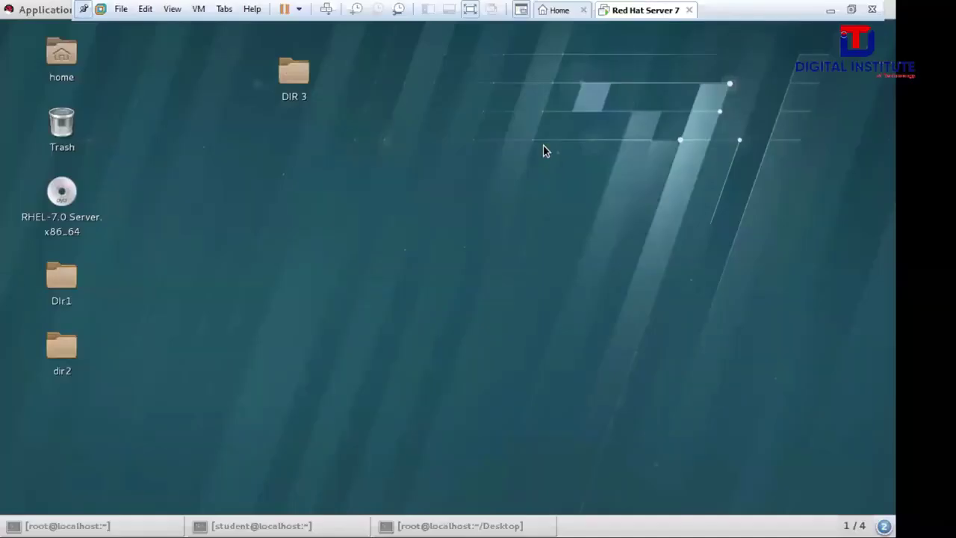
Look through the Red Hat application categories, open gedit from Accessories and enter the text "THis is" in the new document.
{"action": "left_click", "coordinate": [42, 11]}
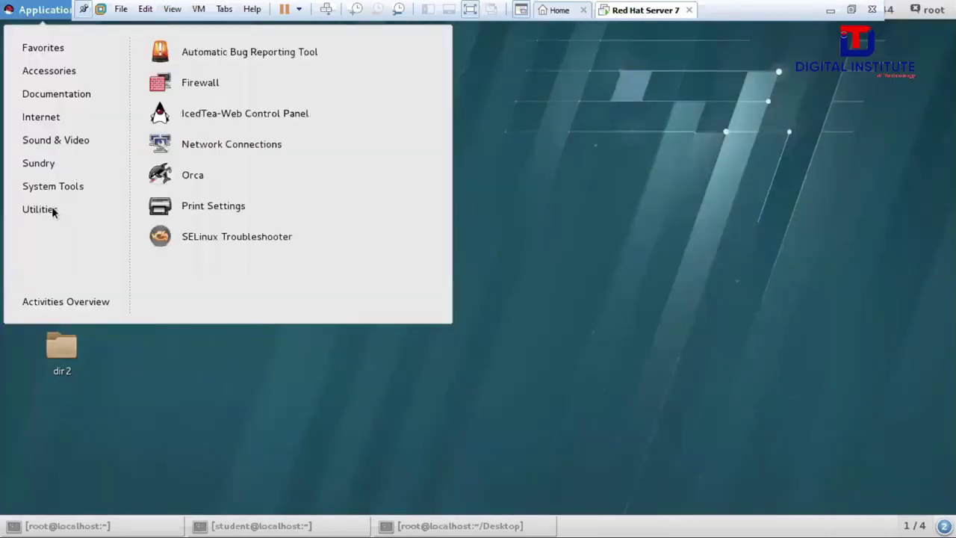
{"action": "mouse_move", "coordinate": [52, 211]}
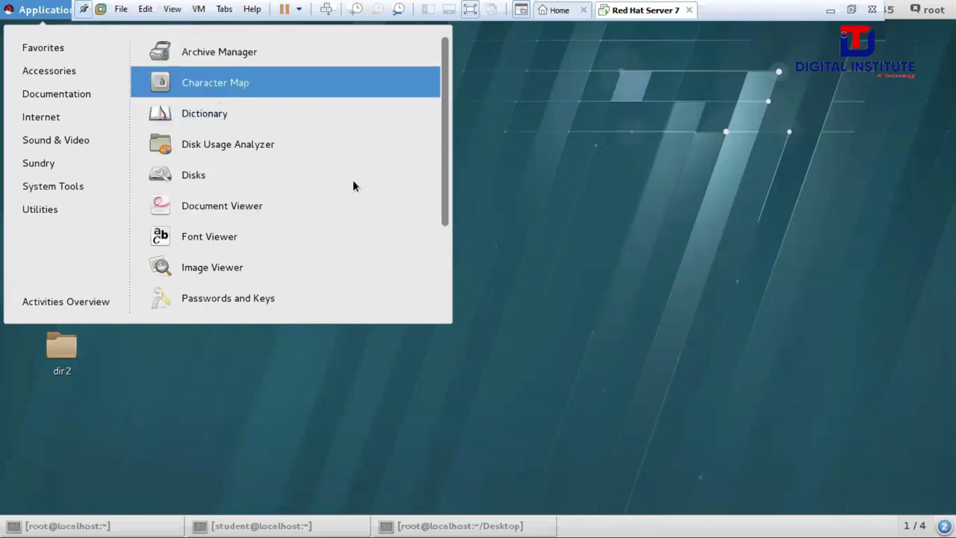
{"action": "left_click", "coordinate": [445, 218]}
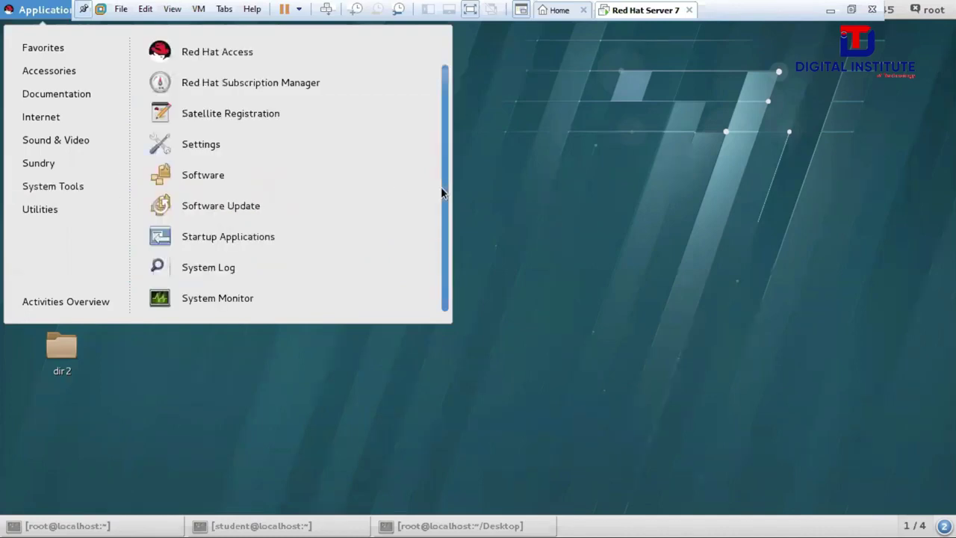
{"action": "scroll", "coordinate": [443, 191], "scroll_direction": "up", "scroll_amount": 1}
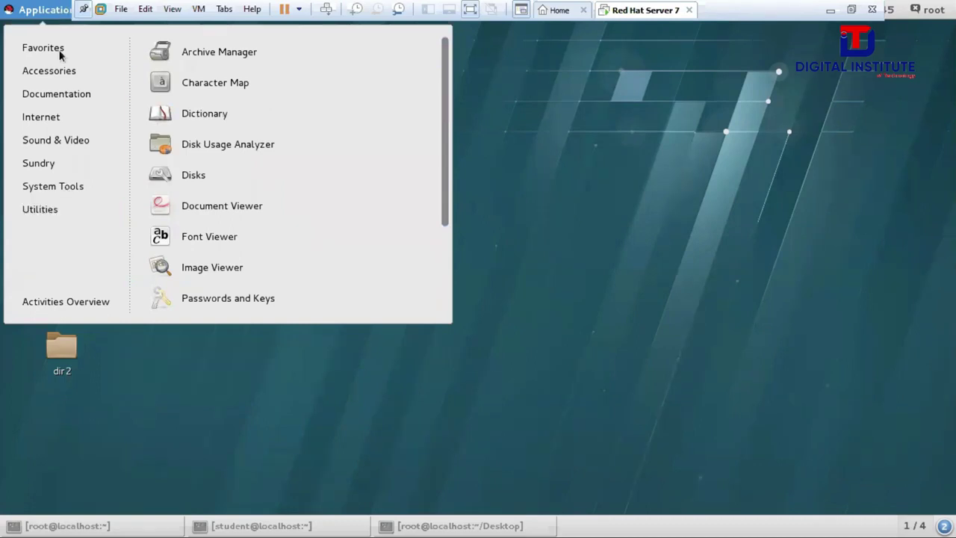
{"action": "mouse_move", "coordinate": [59, 71]}
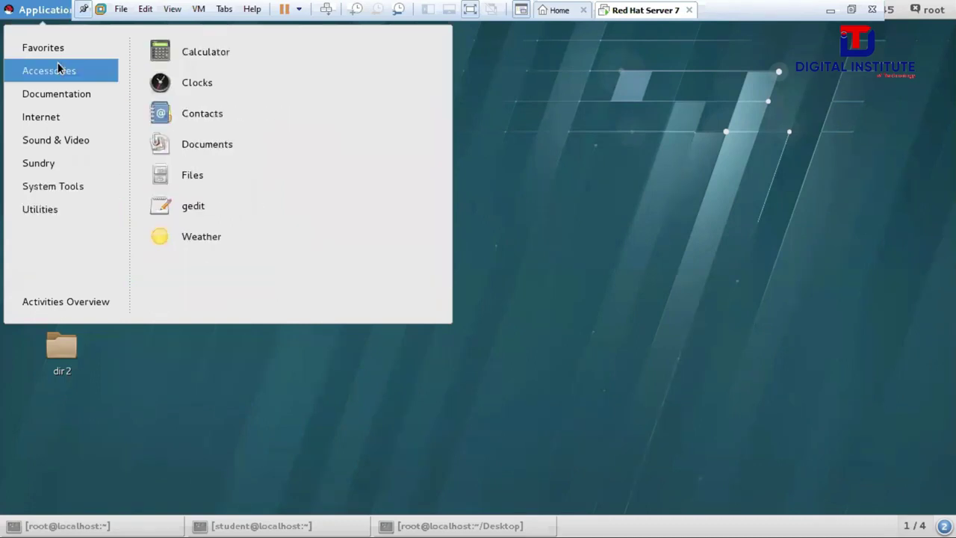
{"action": "left_click", "coordinate": [196, 213]}
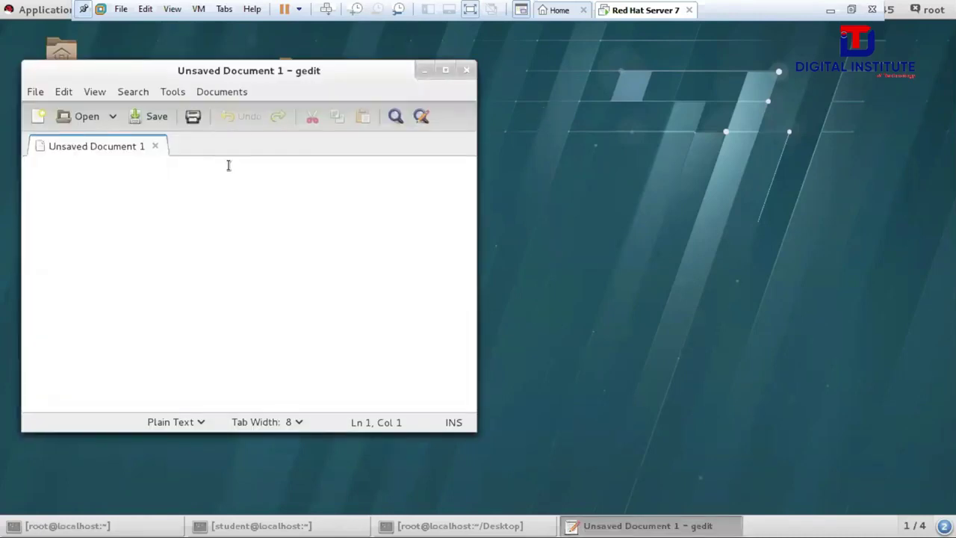
{"action": "type", "text": "THis is"}
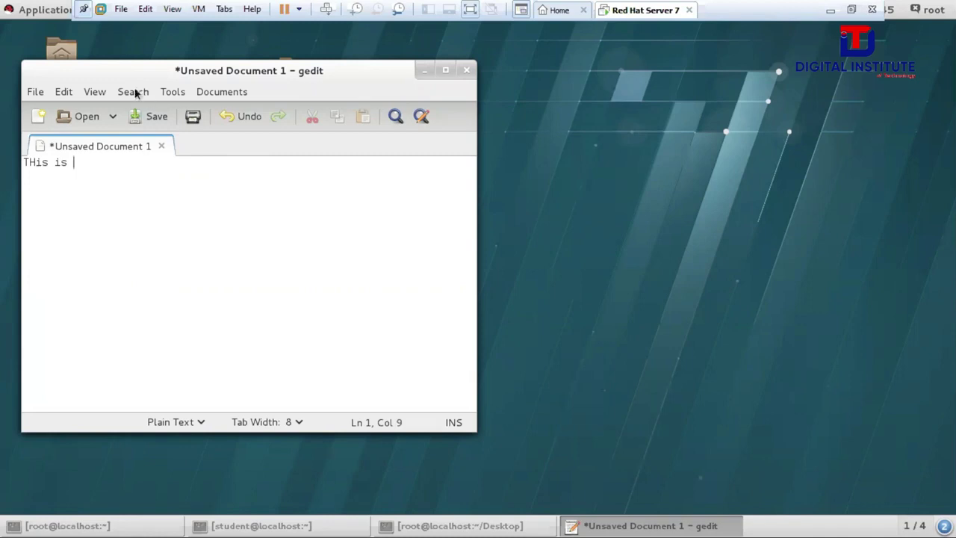
Start saving the gedit document, take the virtual machine out of full-screen mode and minimize its window.
{"action": "left_click", "coordinate": [35, 93]}
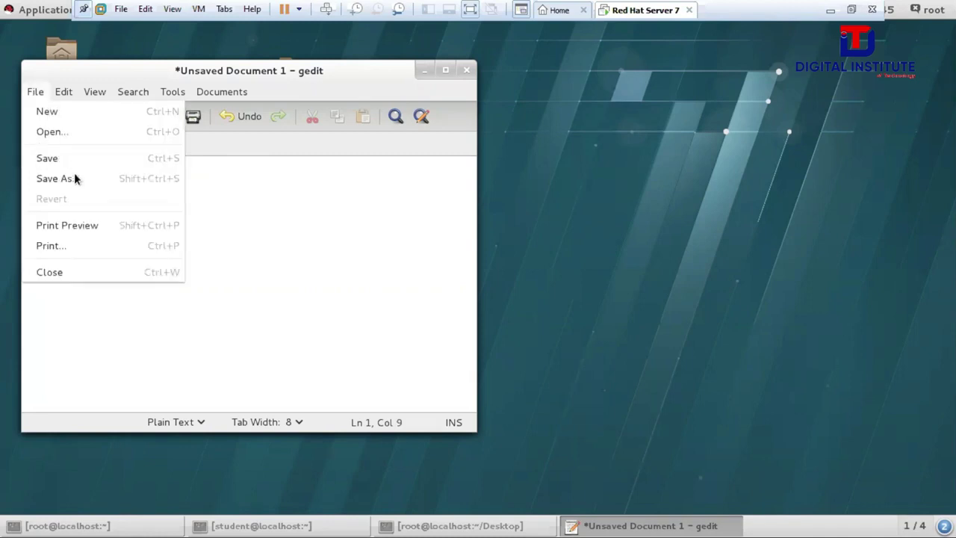
{"action": "left_click", "coordinate": [47, 157]}
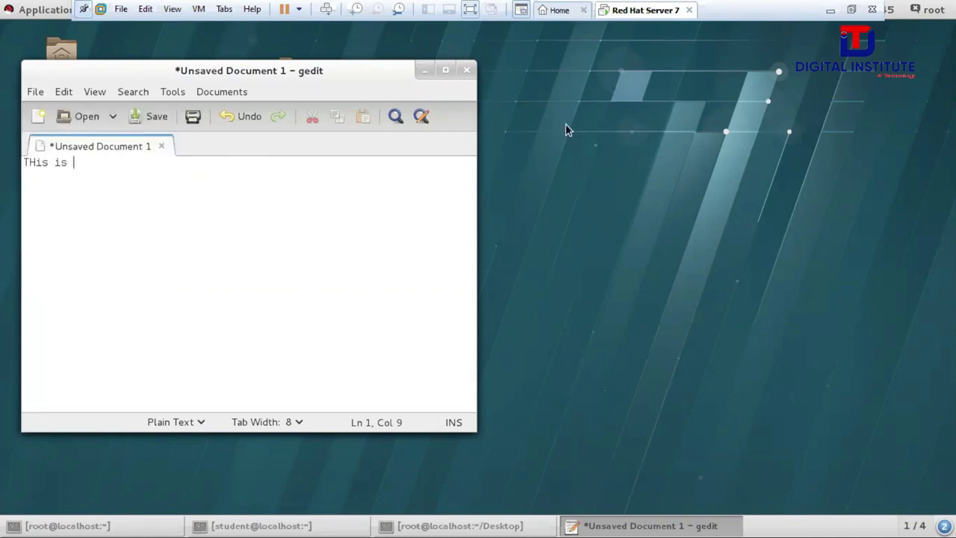
{"action": "key", "text": "ctrl+alt+Return"}
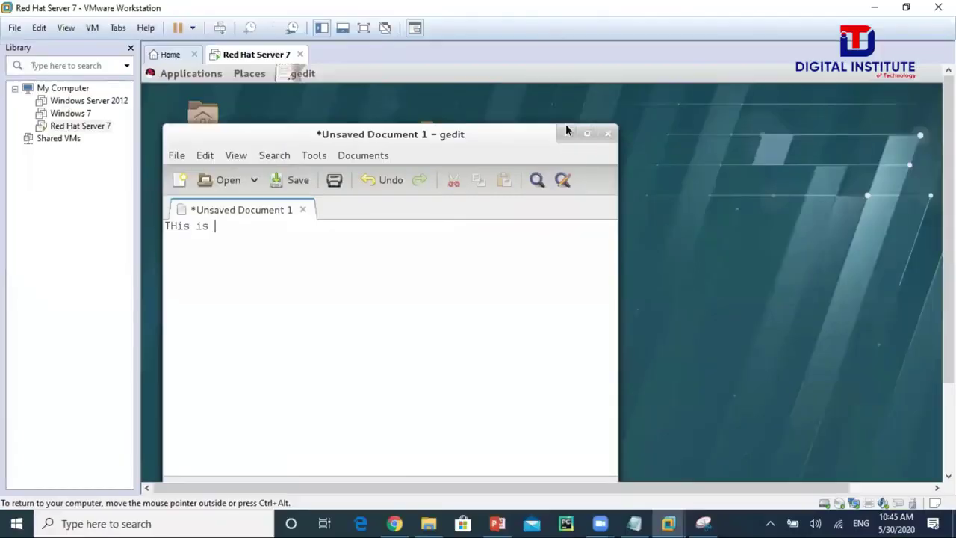
{"action": "left_click", "coordinate": [874, 7]}
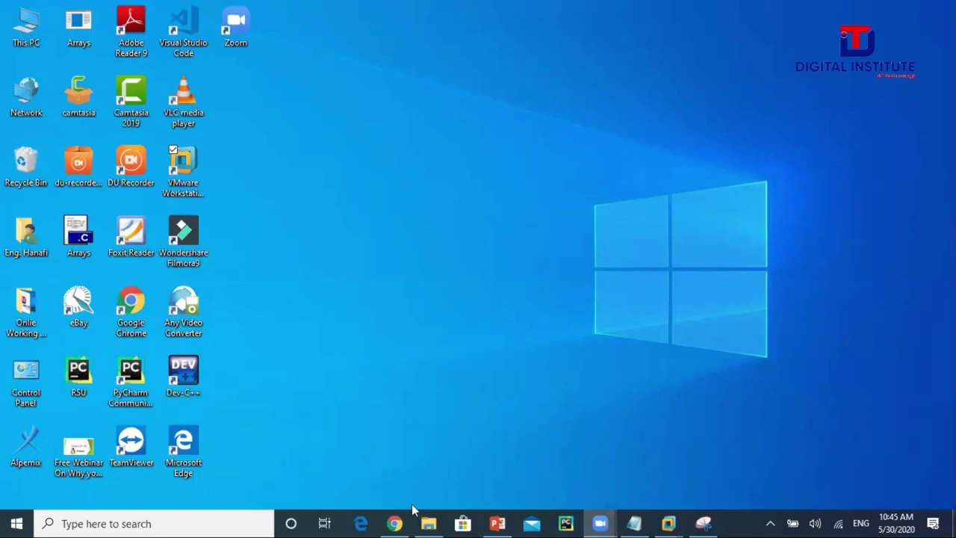
Switch to the PowerPoint presentation and go back to slide 13, Linux Distribution.
{"action": "left_click", "coordinate": [497, 523]}
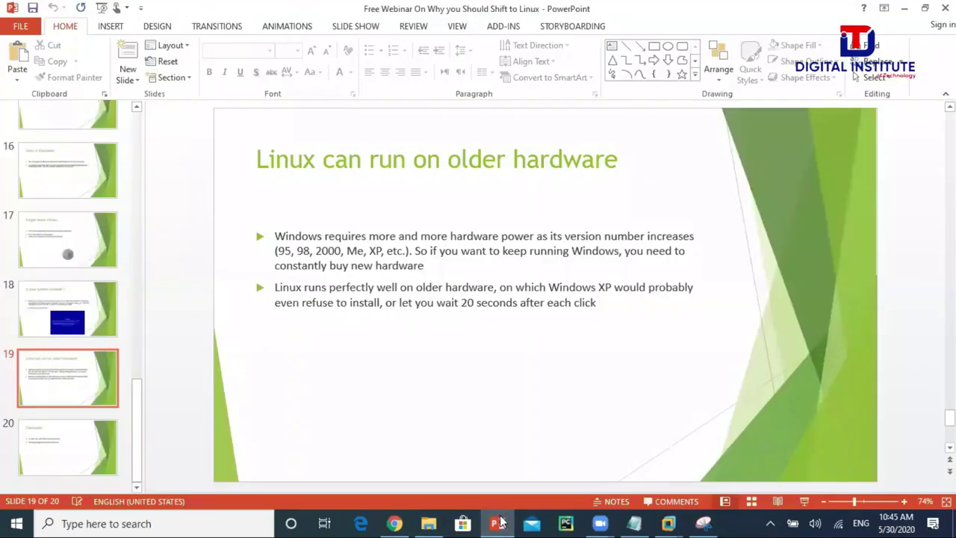
{"action": "left_click", "coordinate": [43, 377]}
{"action": "key", "text": "Up"}
{"action": "key", "text": "Up"}
{"action": "key", "text": "Up"}
{"action": "key", "text": "Up"}
{"action": "key", "text": "Up"}
{"action": "key", "text": "Up"}
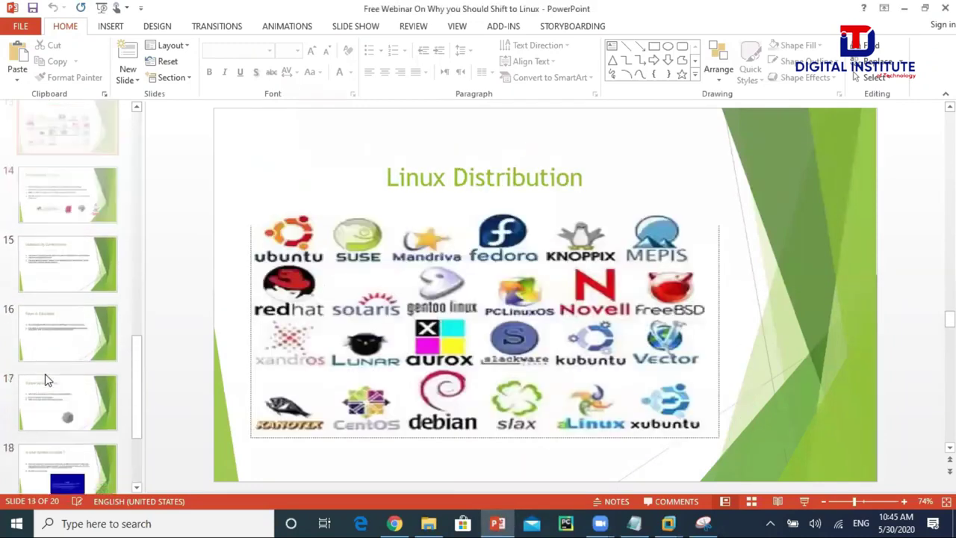
{"action": "key", "text": "Down"}
{"action": "key", "text": "Up"}
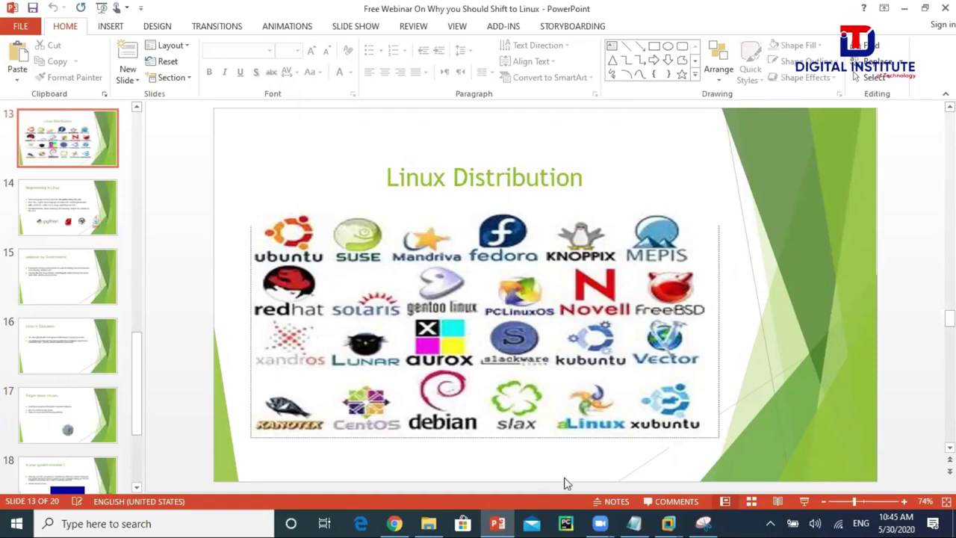
Present the Linux Distribution and Programming in Linux slides full screen, then end the show and minimize PowerPoint.
{"action": "left_click", "coordinate": [778, 501]}
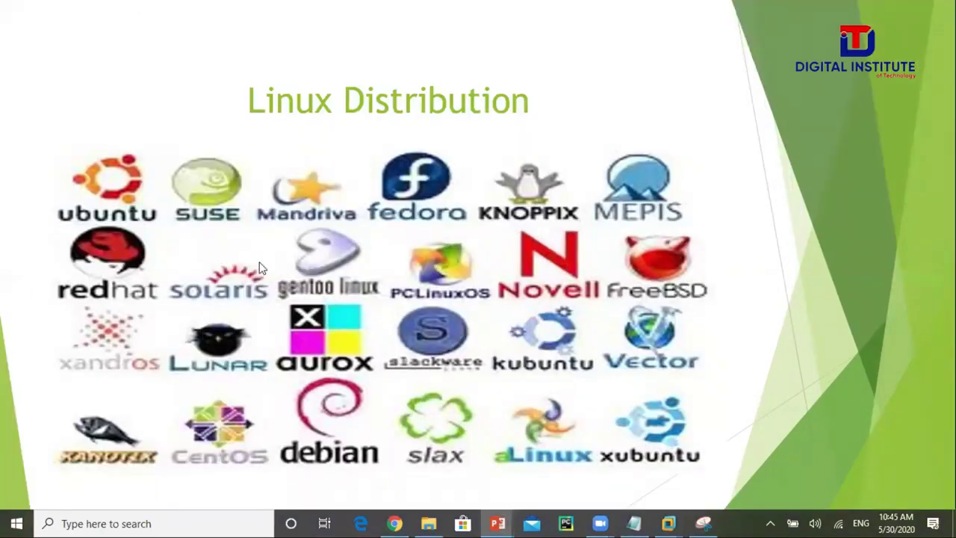
{"action": "left_click", "coordinate": [171, 286]}
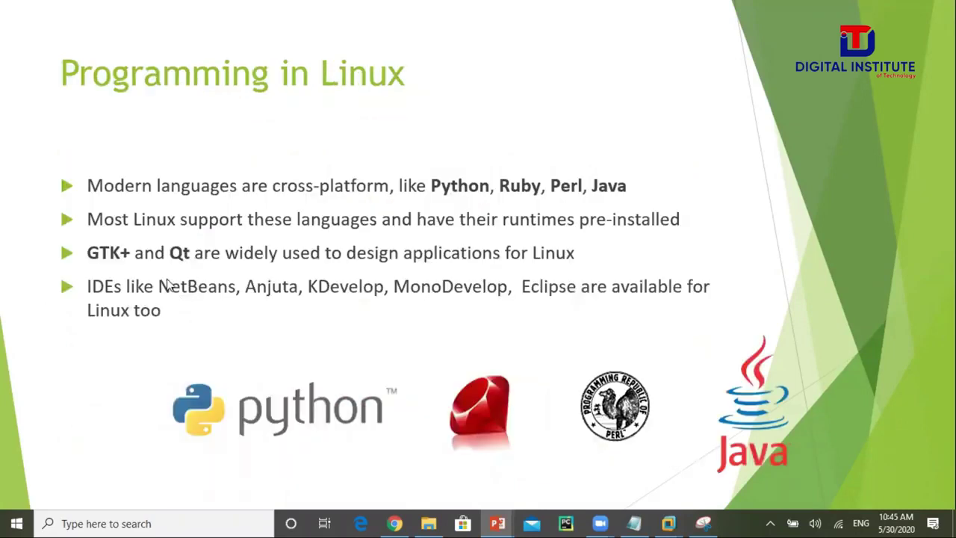
{"action": "key", "text": "Escape"}
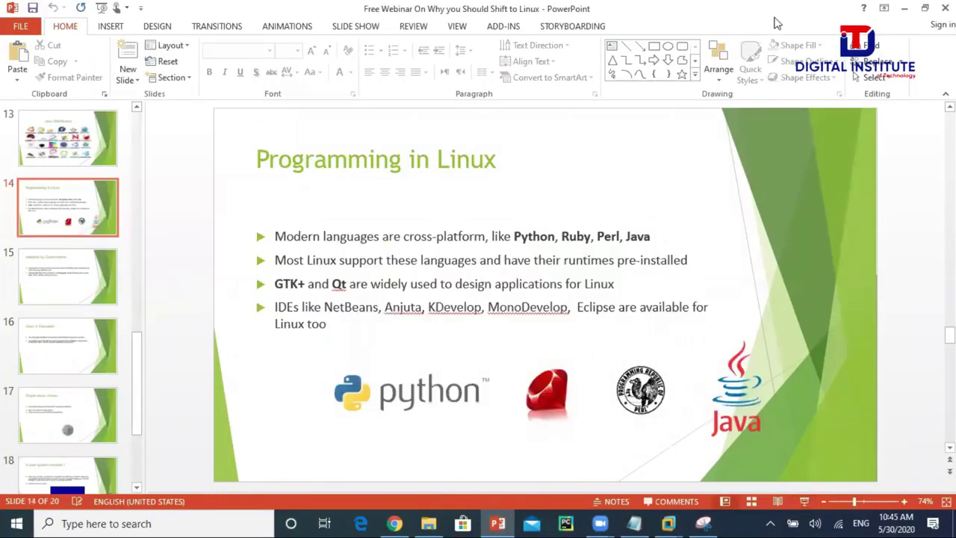
{"action": "left_click", "coordinate": [904, 8]}
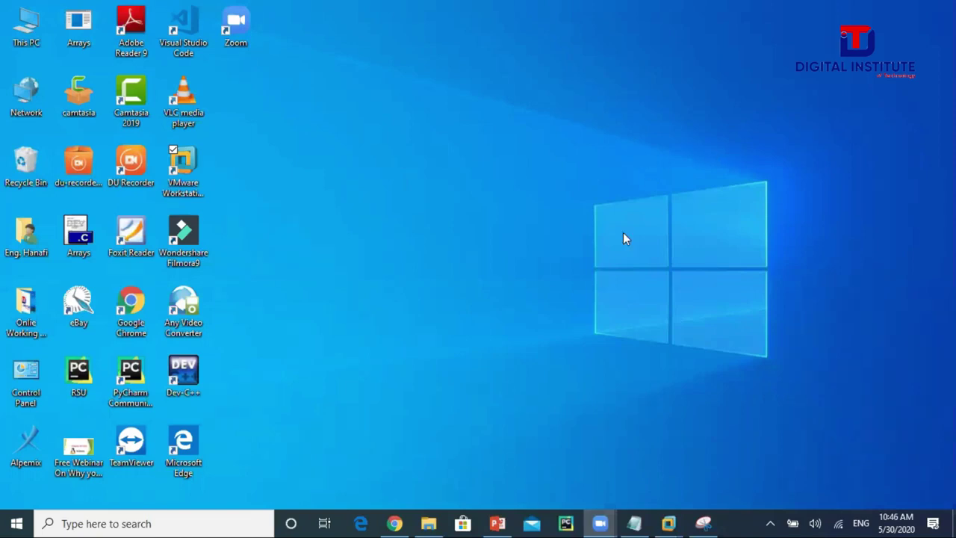
Show the Windows Start menu with its account, documents, settings and power entries, then close it.
{"action": "left_click", "coordinate": [16, 524]}
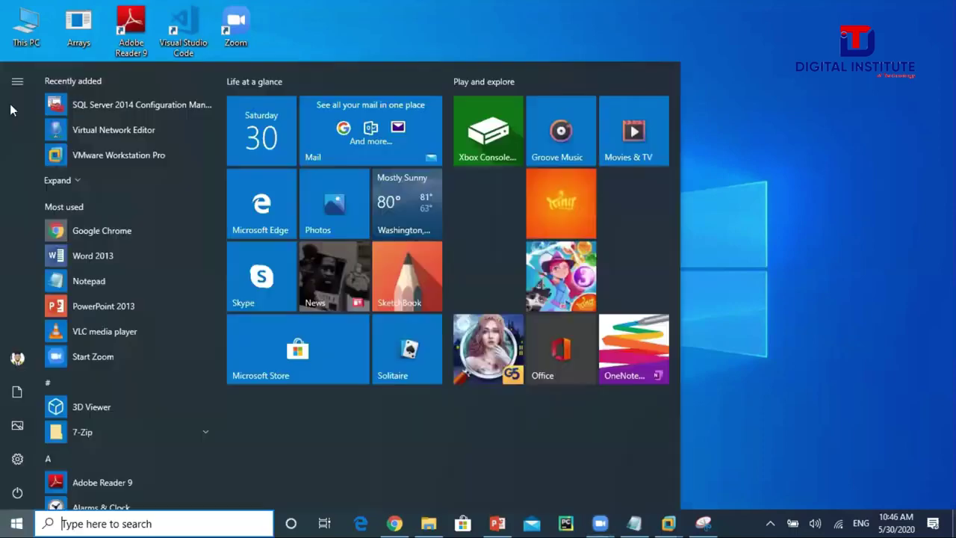
{"action": "left_click", "coordinate": [9, 97]}
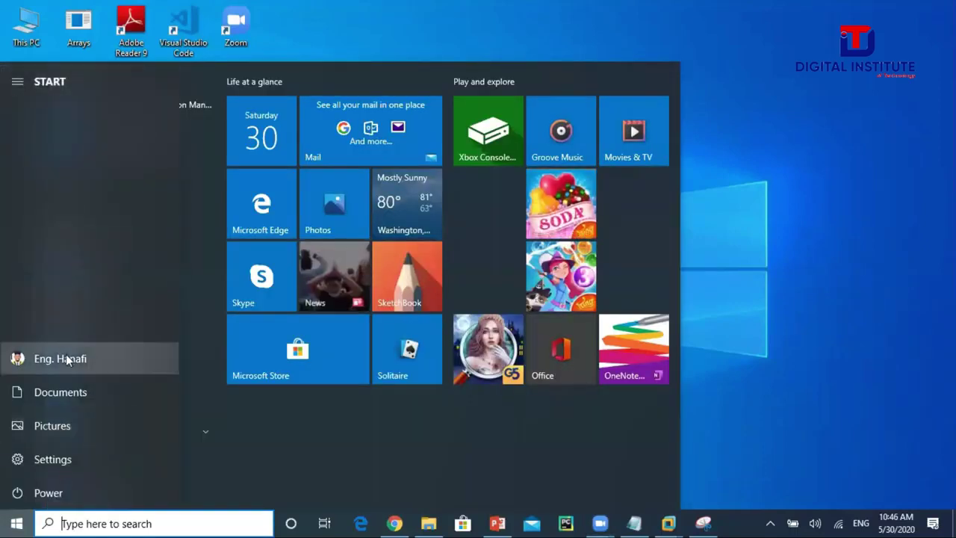
{"action": "left_click", "coordinate": [720, 215]}
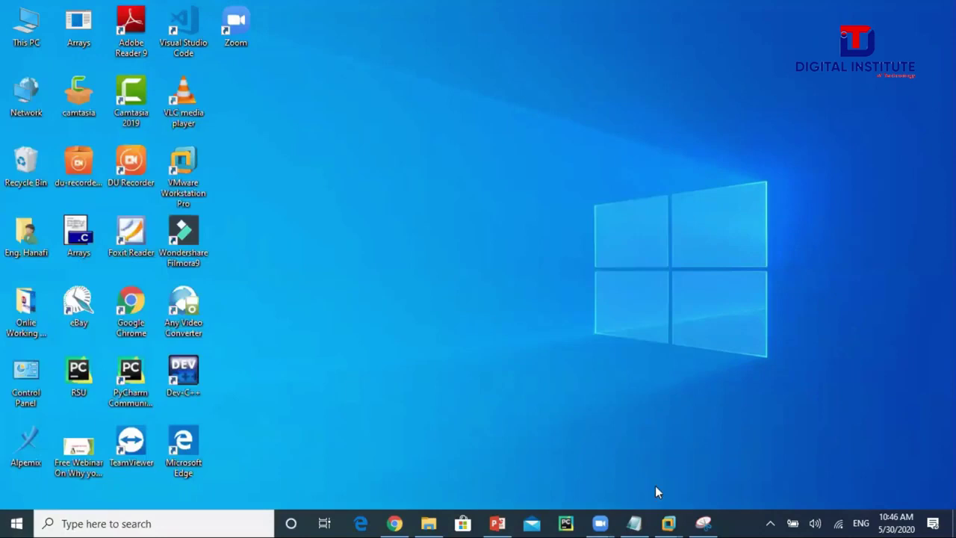
Show gedit's Save As dialog in the Red Hat virtual machine and the VMware Workstation home page, minimizing the window after each.
{"action": "mouse_move", "coordinate": [668, 522]}
{"action": "left_click", "coordinate": [754, 418]}
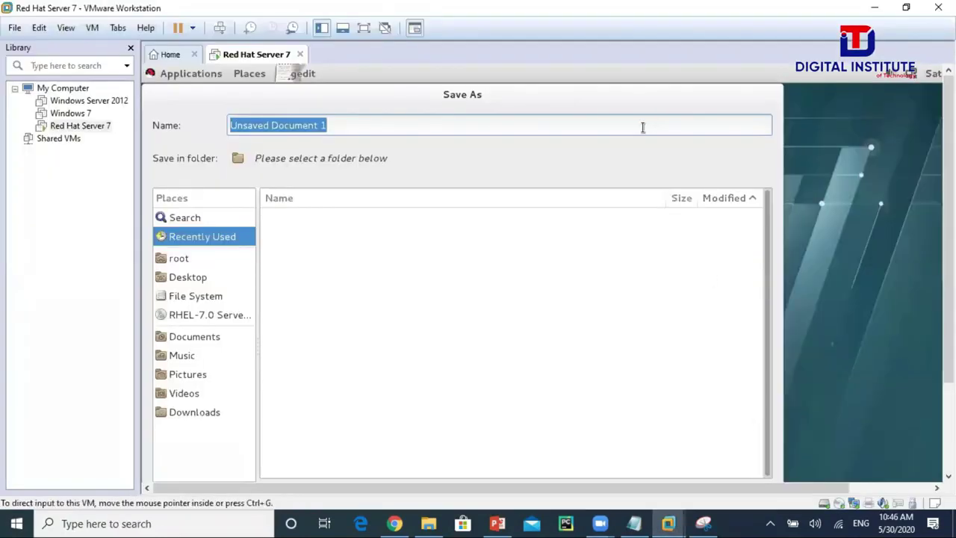
{"action": "left_click", "coordinate": [876, 13]}
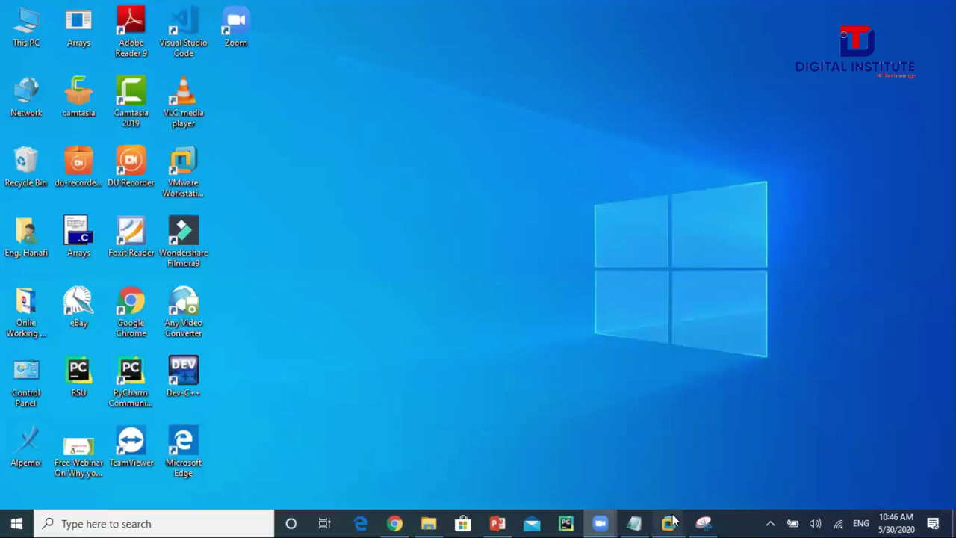
{"action": "mouse_move", "coordinate": [669, 521]}
{"action": "left_click", "coordinate": [609, 449]}
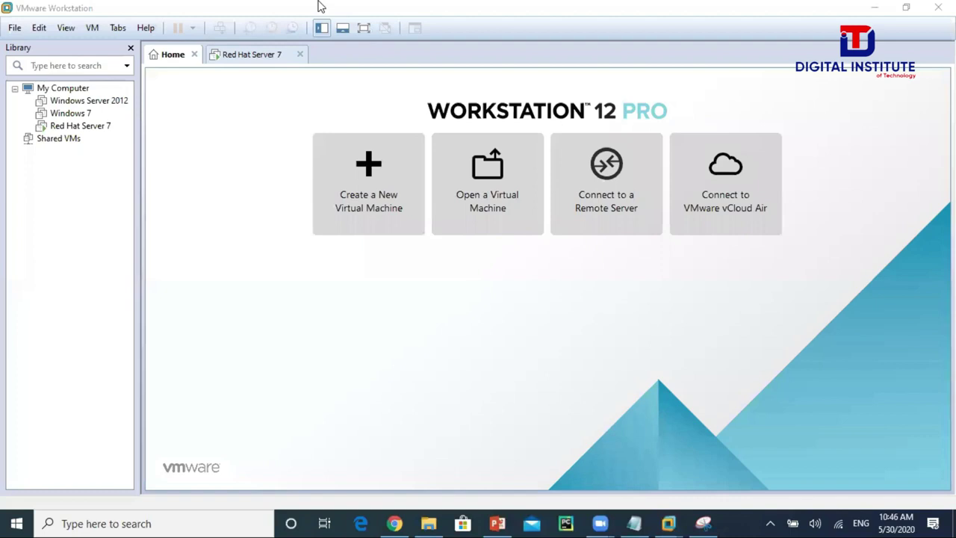
{"action": "left_click", "coordinate": [874, 7]}
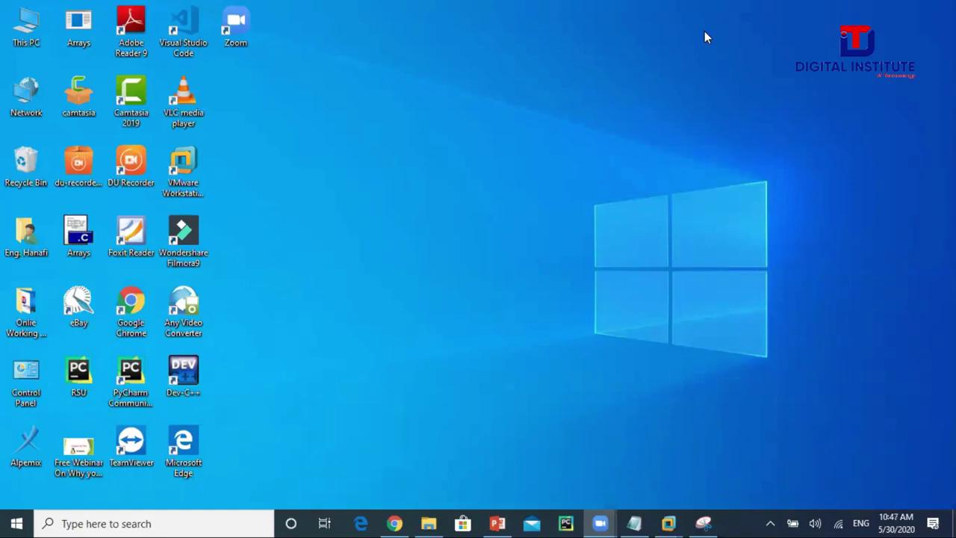
Return to the PowerPoint presentation and display the Linux Distribution slide.
{"action": "left_click", "coordinate": [485, 520]}
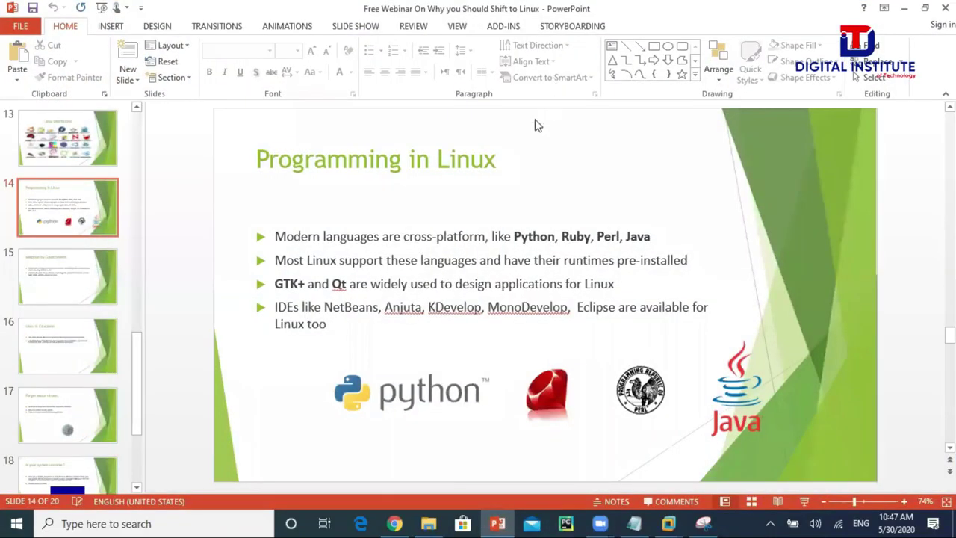
{"action": "left_click", "coordinate": [104, 158]}
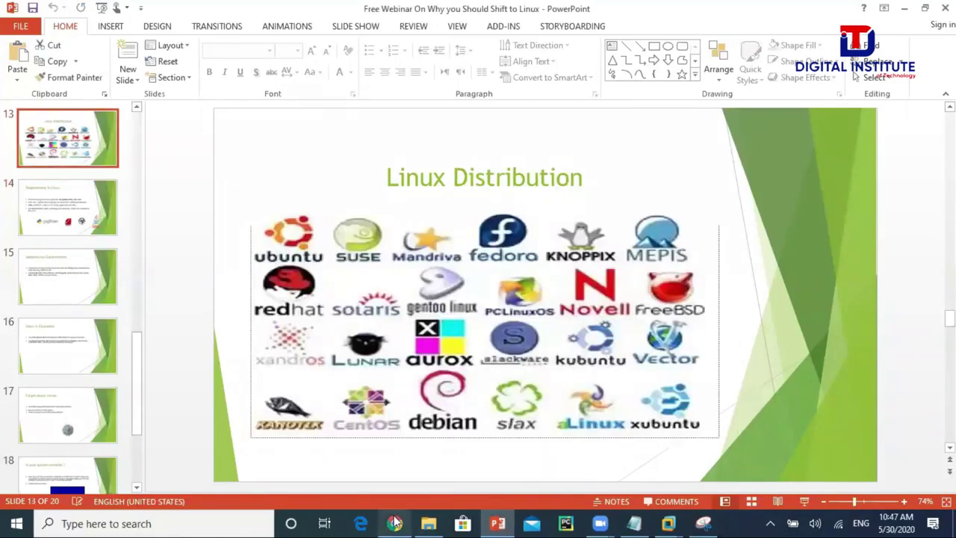
Search Google in Chrome for Kali Linux and highlight "forensics and penetration testing" in its description.
{"action": "left_click", "coordinate": [394, 523]}
{"action": "left_click", "coordinate": [395, 523]}
{"action": "left_click", "coordinate": [395, 523]}
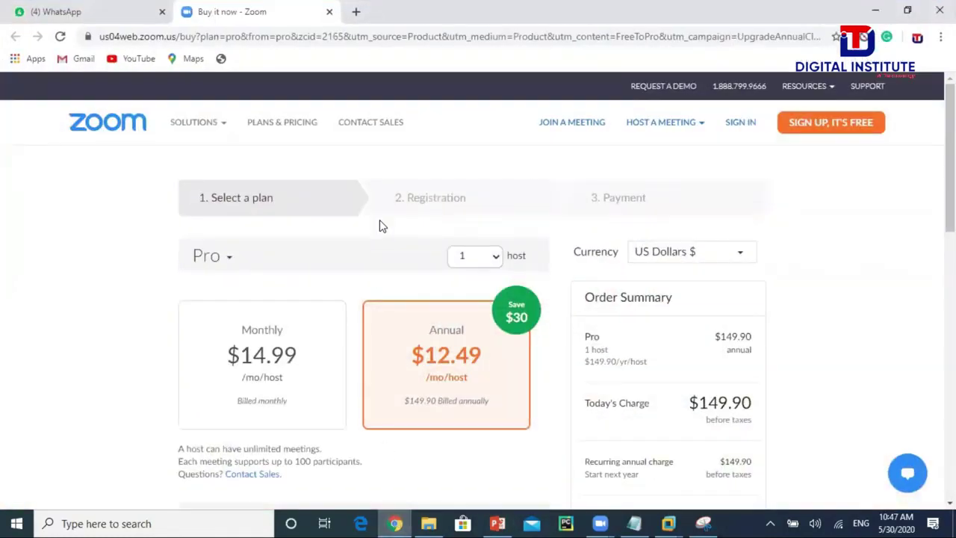
{"action": "key", "text": "ctrl+l"}
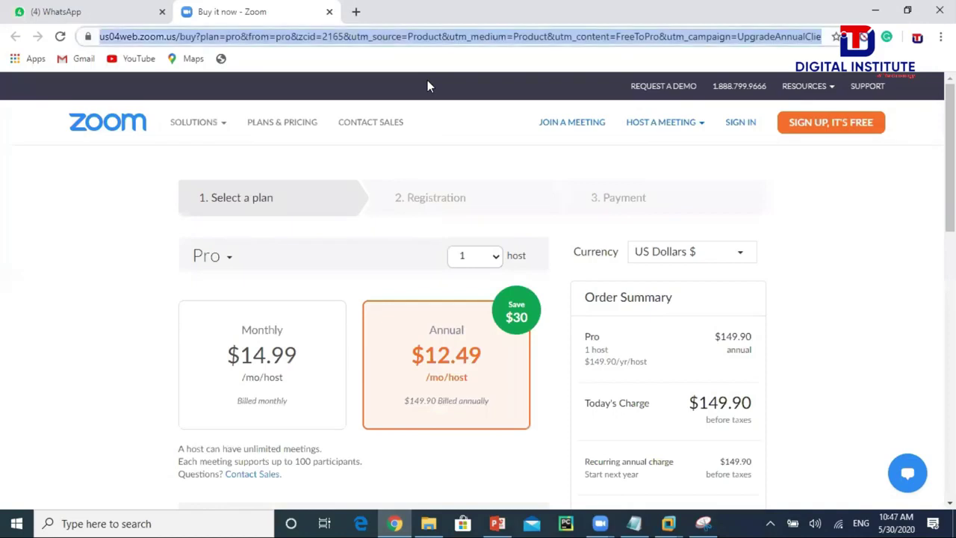
{"action": "type", "text": "Kali Linux"}
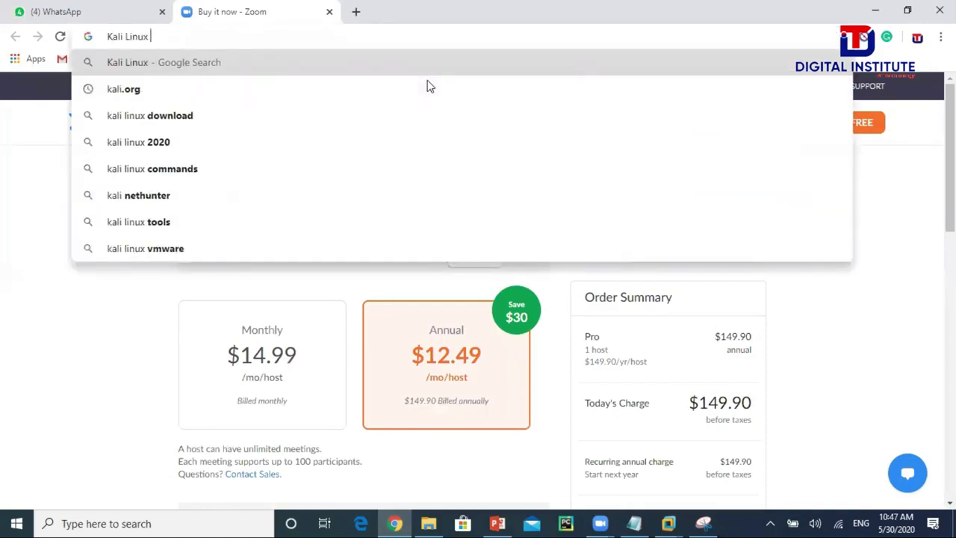
{"action": "key", "text": "Return"}
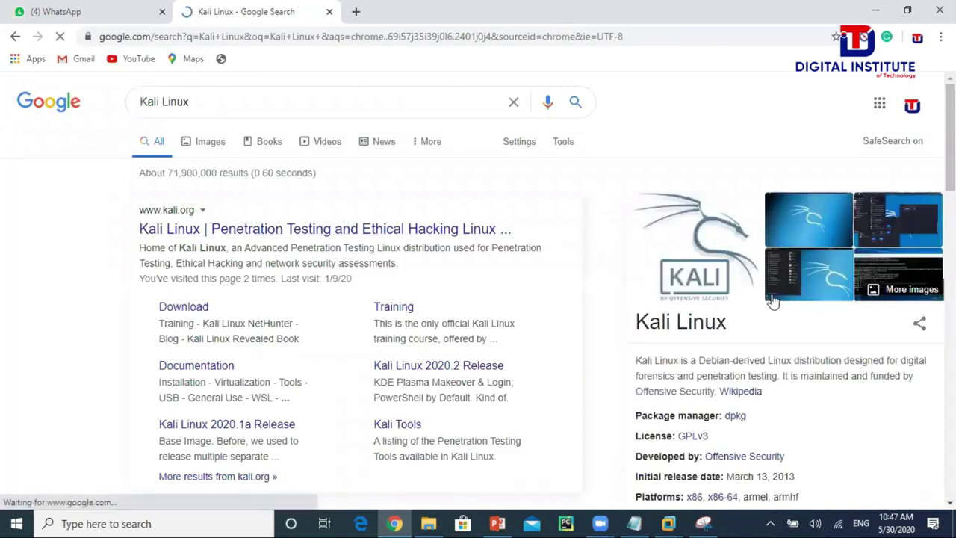
{"action": "scroll", "coordinate": [772, 299], "scroll_direction": "up", "scroll_amount": 6}
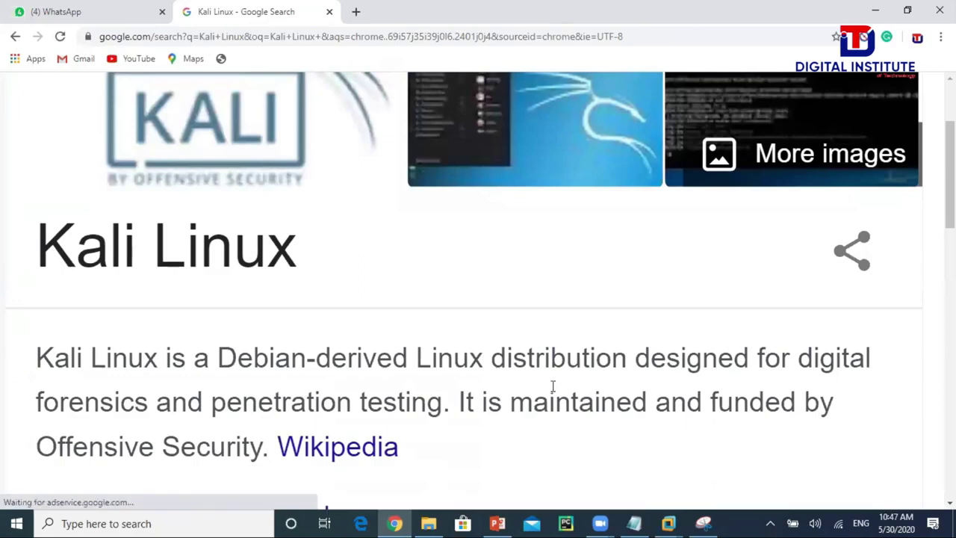
{"action": "left_click_drag", "start_coordinate": [442, 401], "coordinate": [5, 409]}
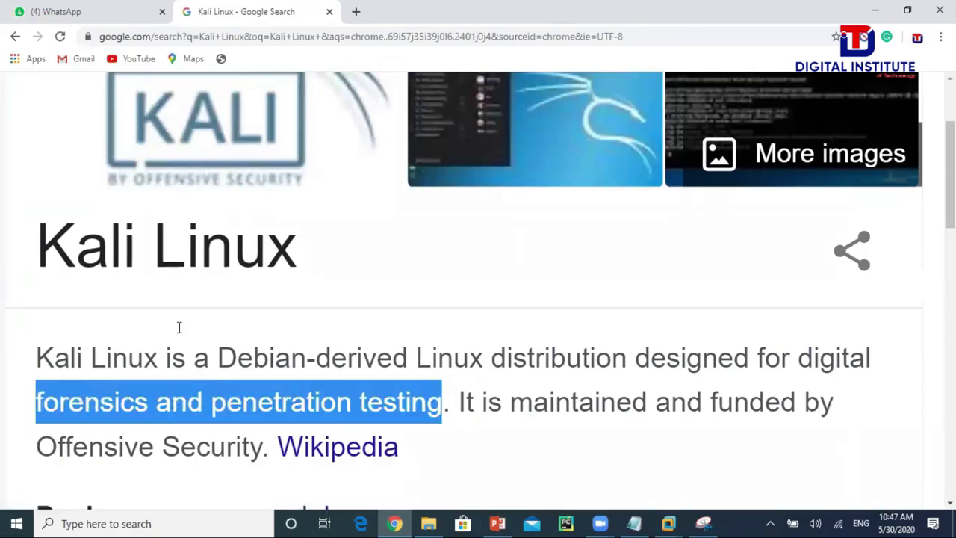
Highlight the Offensive Security name in the Kali Linux description, then minimize the browser window.
{"action": "left_click", "coordinate": [499, 308]}
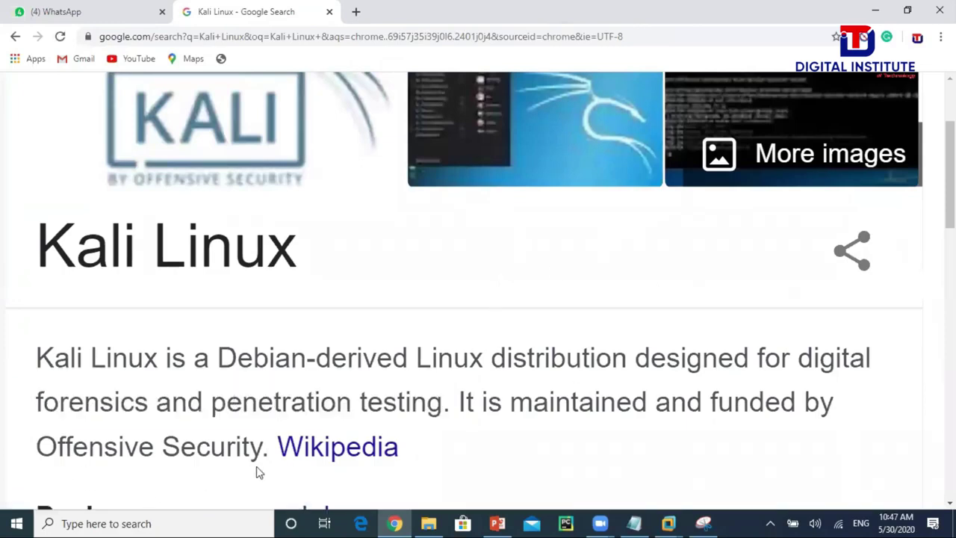
{"action": "left_click_drag", "start_coordinate": [261, 446], "coordinate": [88, 447]}
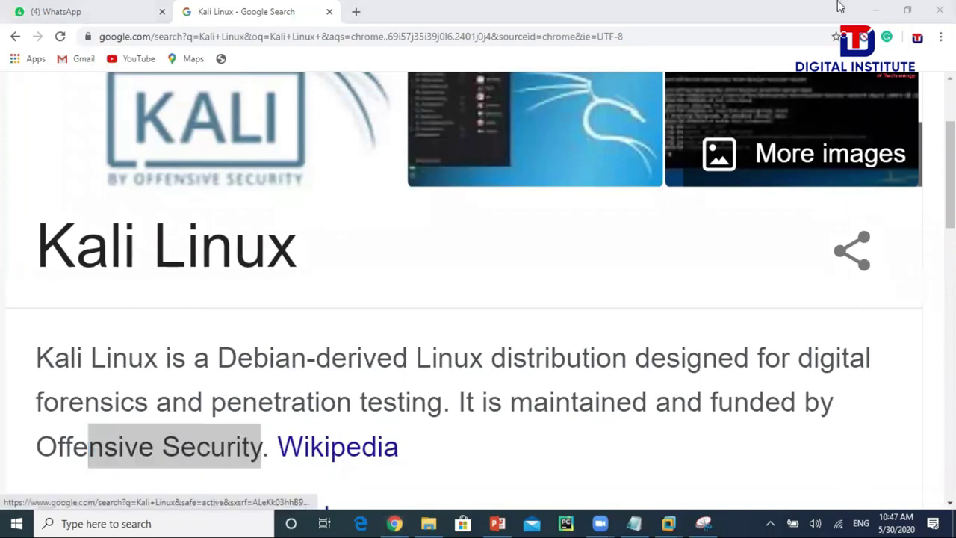
{"action": "left_click", "coordinate": [874, 11]}
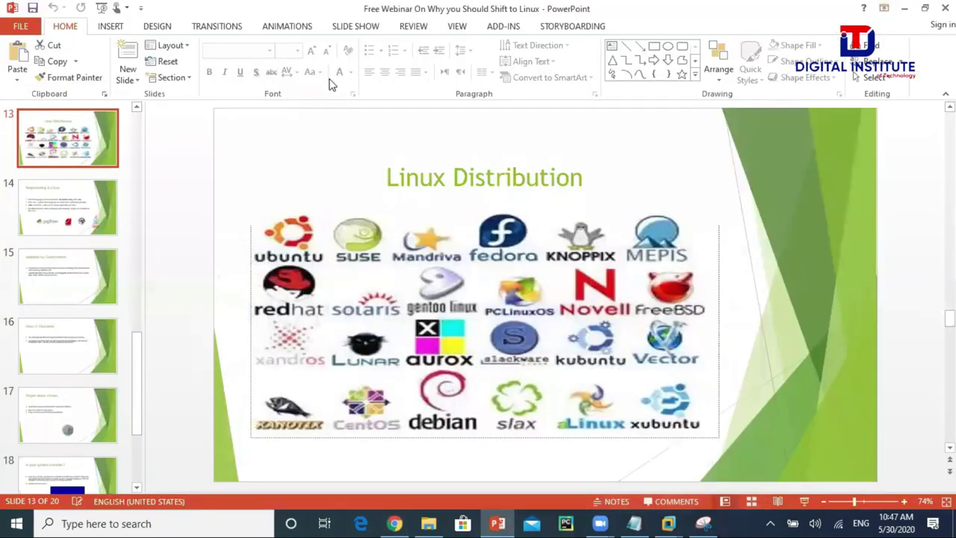
Minimize PowerPoint, briefly show the Red Hat Server 7 virtual machine in VMware Workstation, and return to the Windows desktop to display its context menu.
{"action": "left_click", "coordinate": [904, 8]}
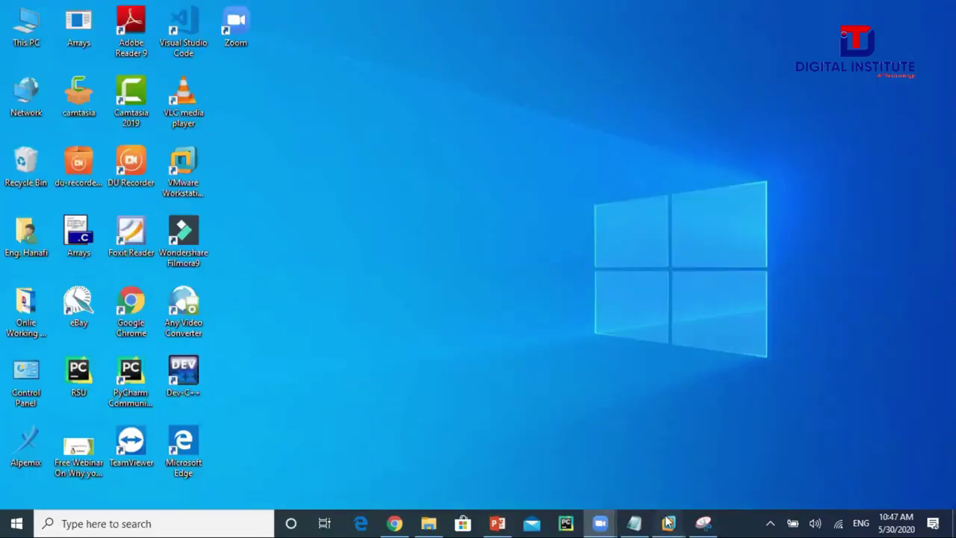
{"action": "mouse_move", "coordinate": [667, 523]}
{"action": "left_click", "coordinate": [732, 460]}
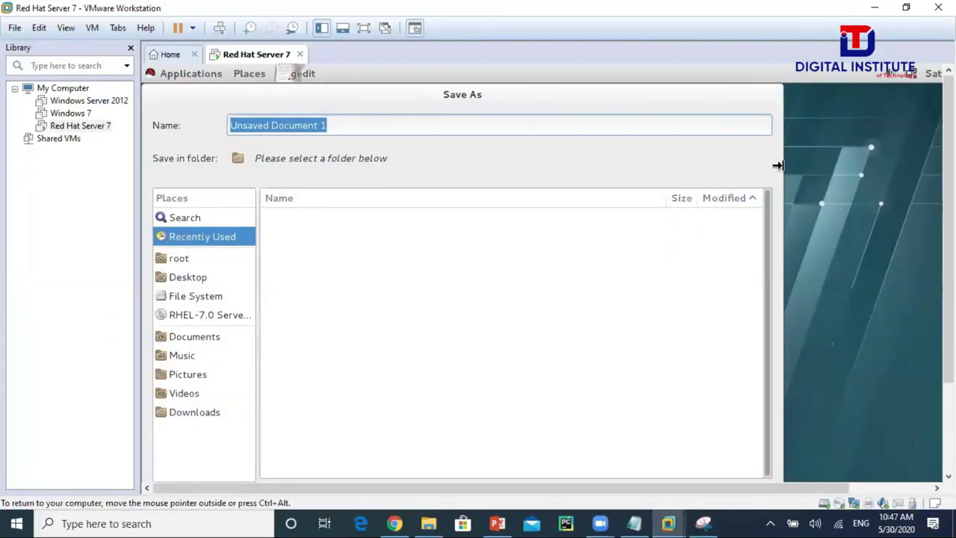
{"action": "left_click", "coordinate": [874, 7]}
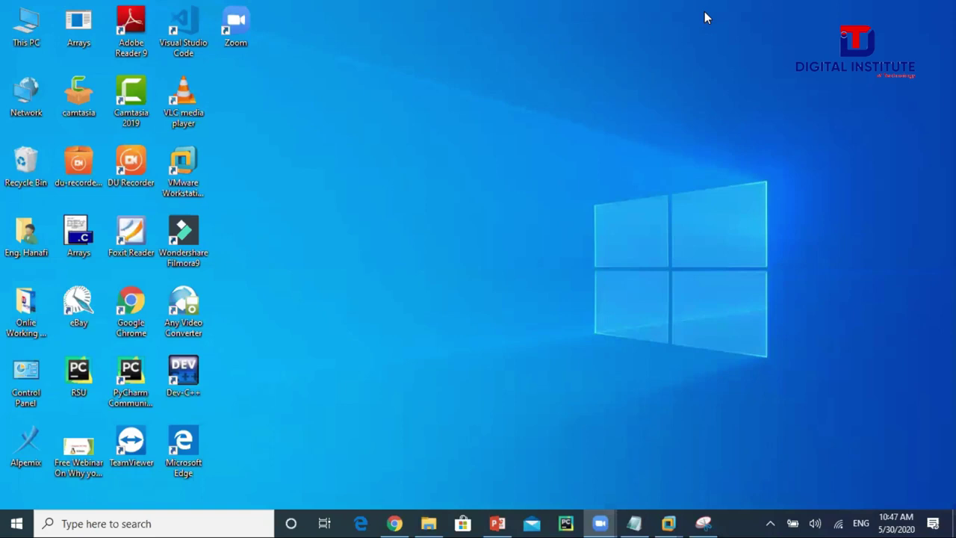
{"action": "right_click", "coordinate": [695, 84]}
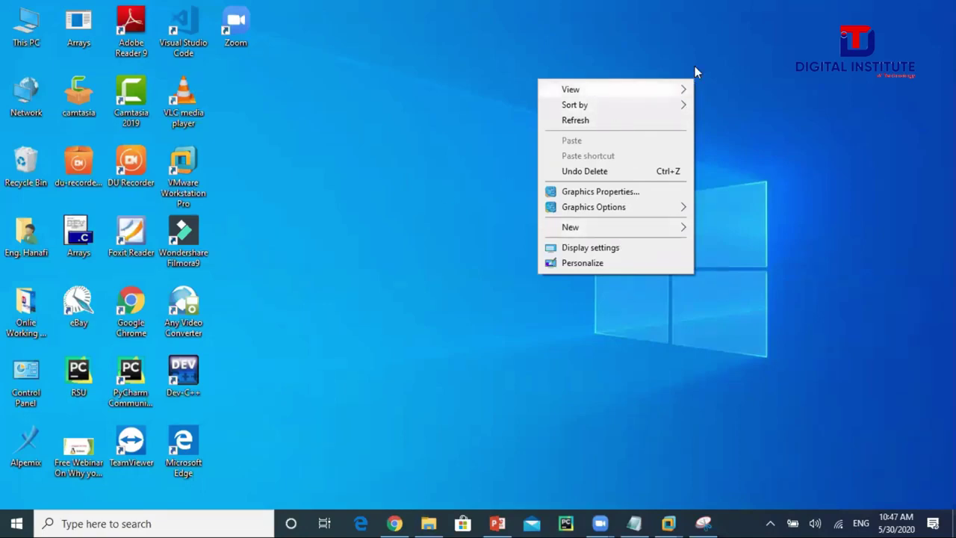